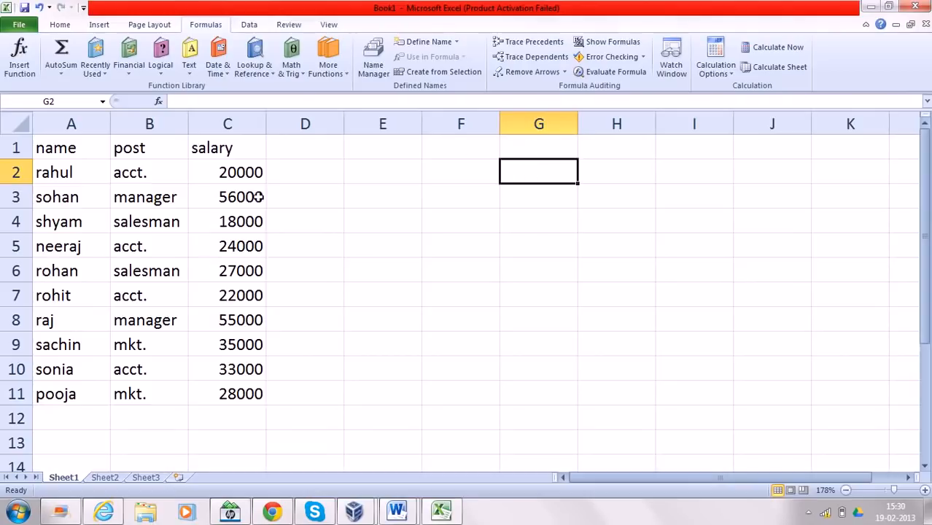
left_click(169, 275)
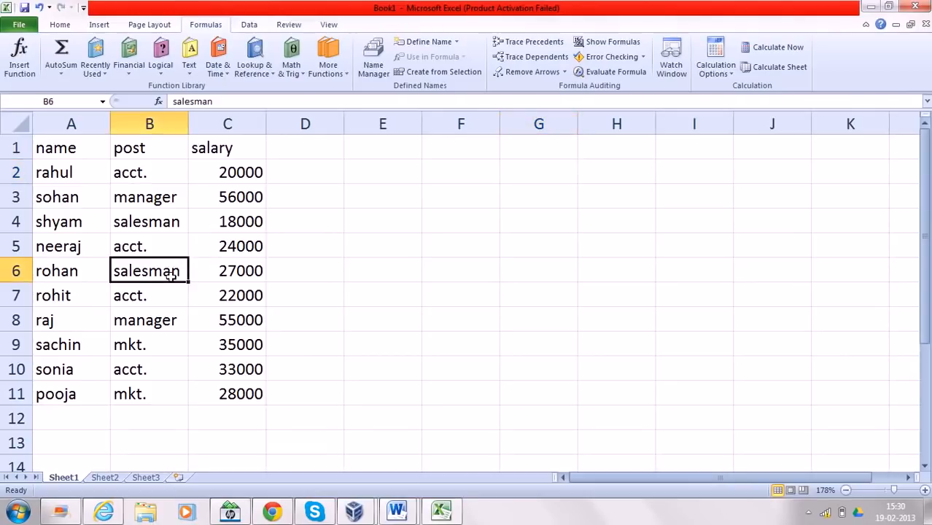
left_click(240, 269)
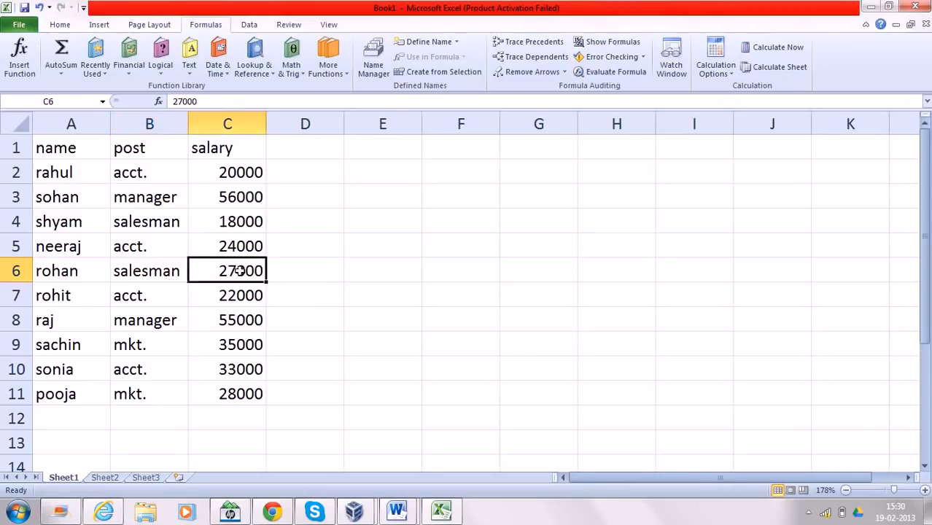
left_click(619, 199)
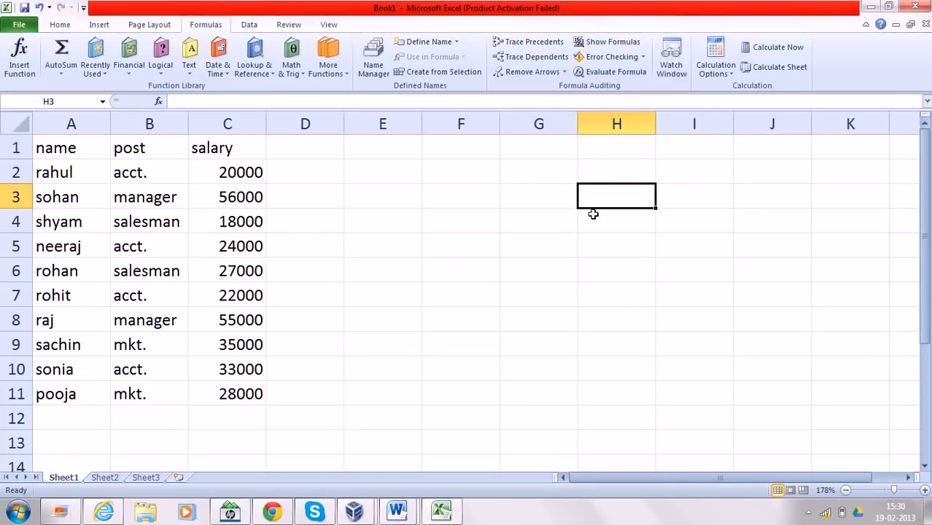
left_click(523, 139)
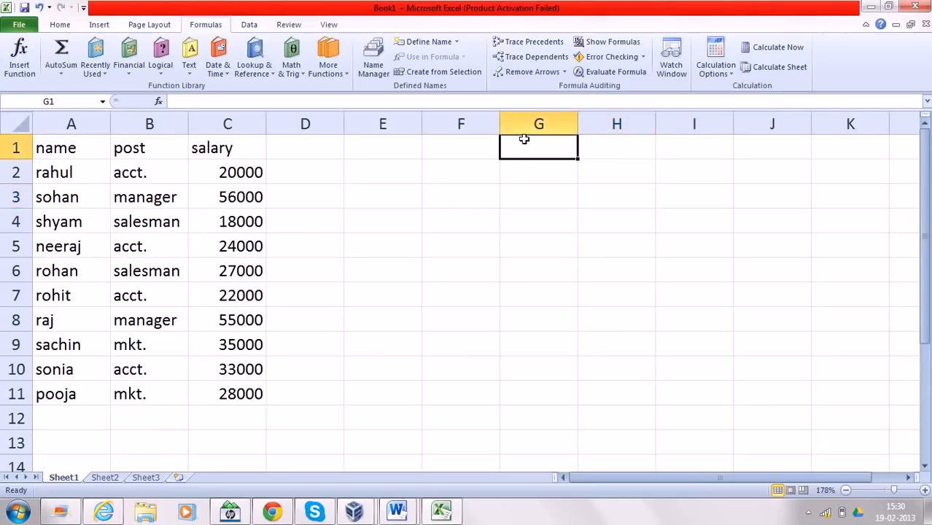
Step: Define the name "table" for the whole data range A1:C11, headers included
left_click(84, 151)
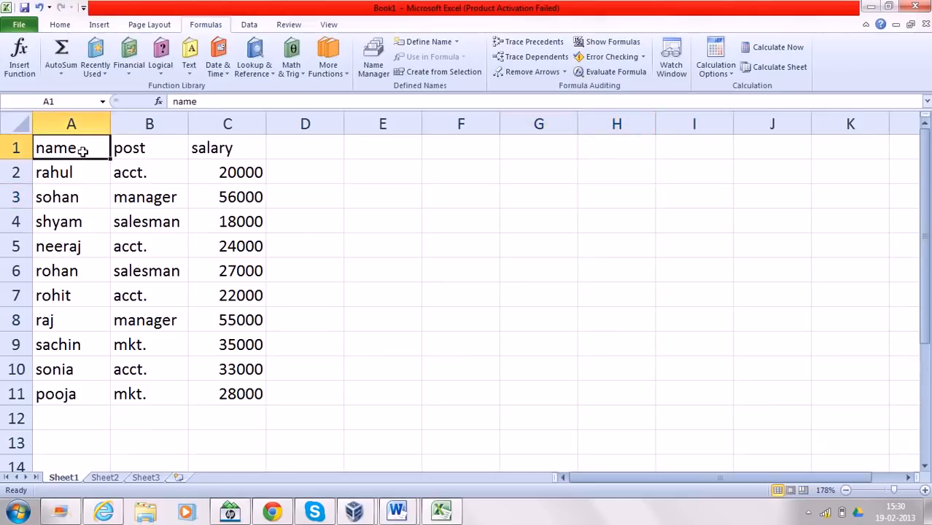
left_click_drag(84, 151, 228, 392)
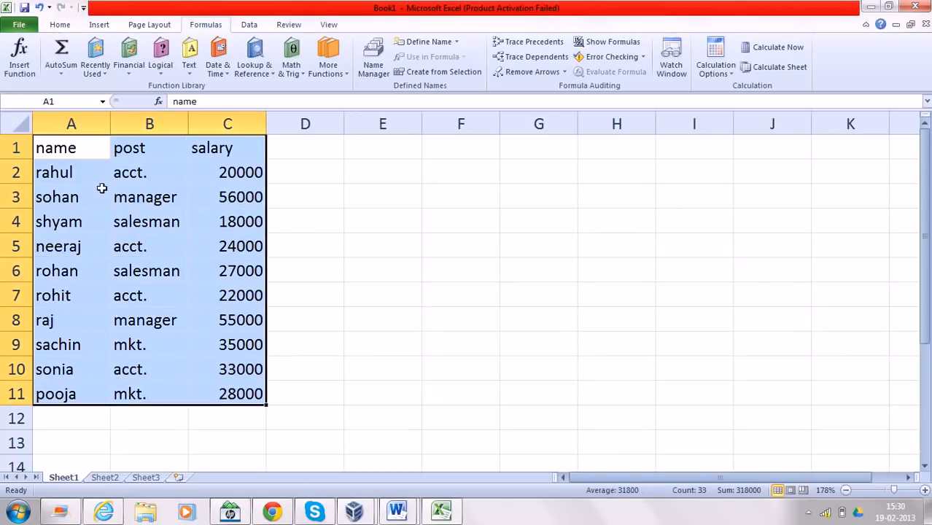
left_click(53, 102)
type("table")
key("Return")
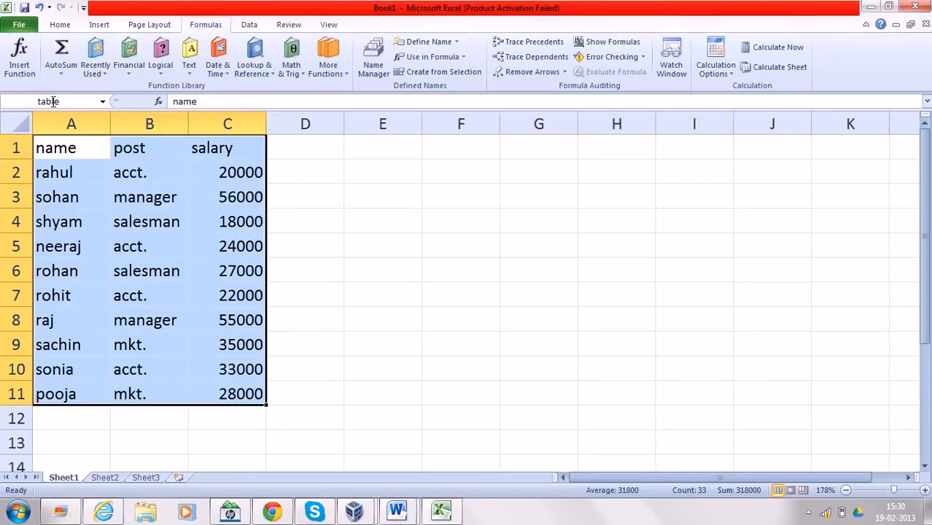
Step: Define the name "name" for the range A1:A11, covering the name column with its header
left_click(80, 150)
left_click_drag(80, 150, 83, 393)
left_click(56, 101)
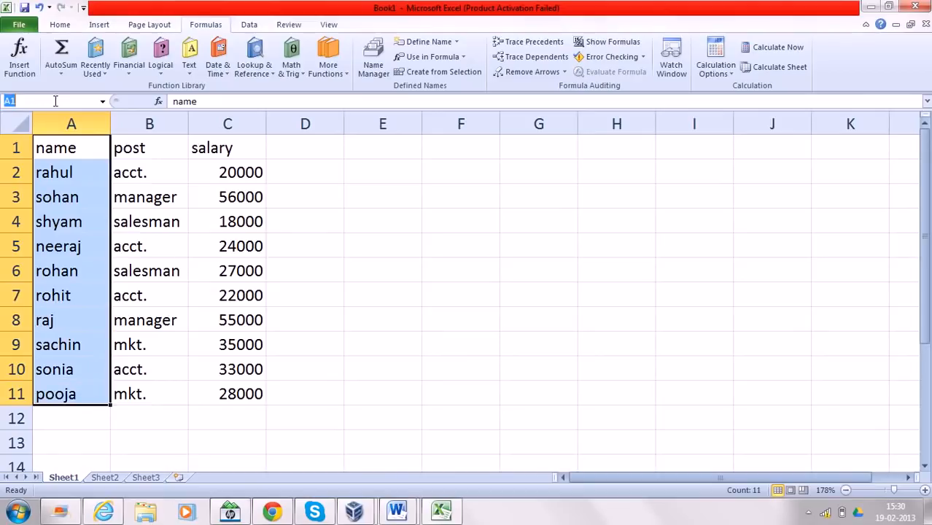
type("name")
key("Return")
Step: Add data validation to cell G1 that allows a list with the source =name
left_click(516, 154)
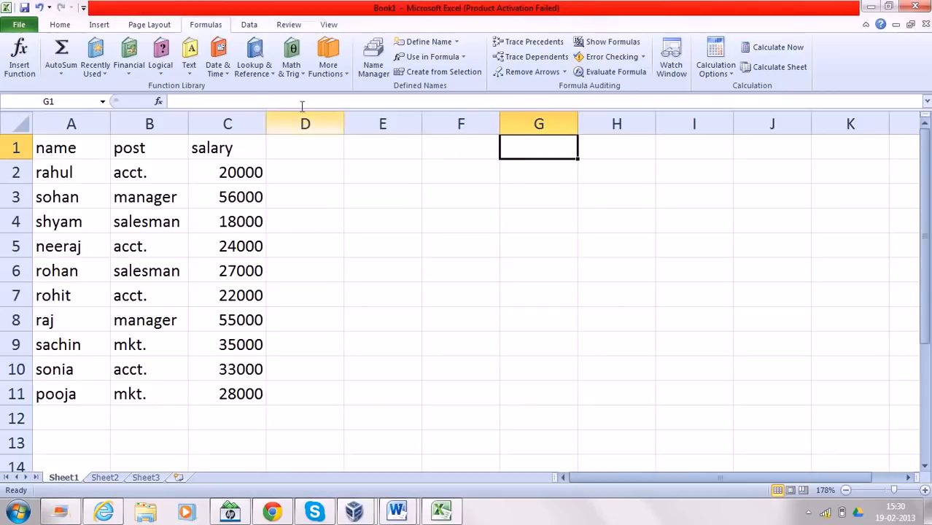
left_click(250, 25)
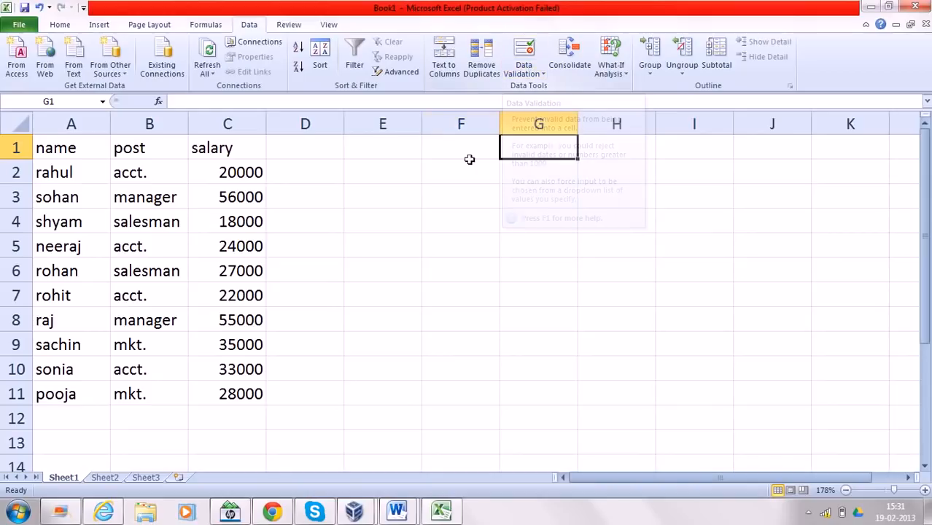
left_click(525, 71)
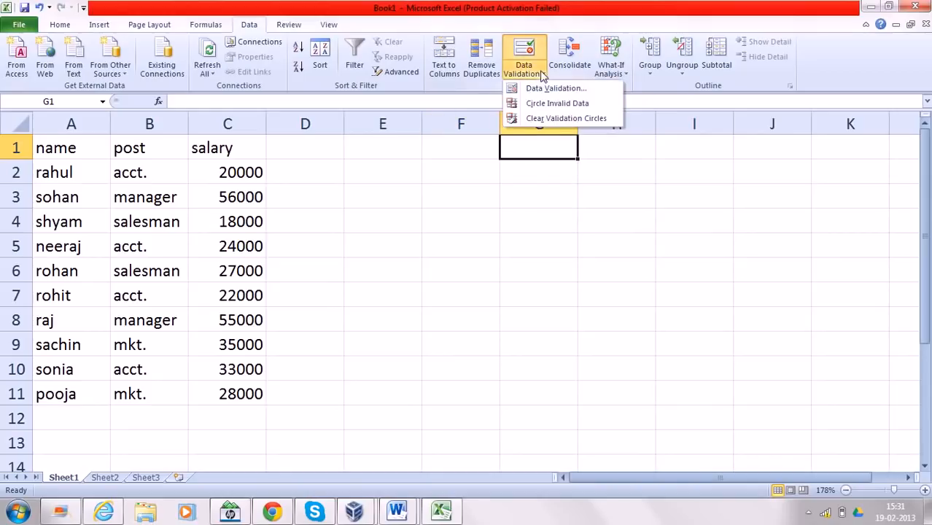
left_click(538, 88)
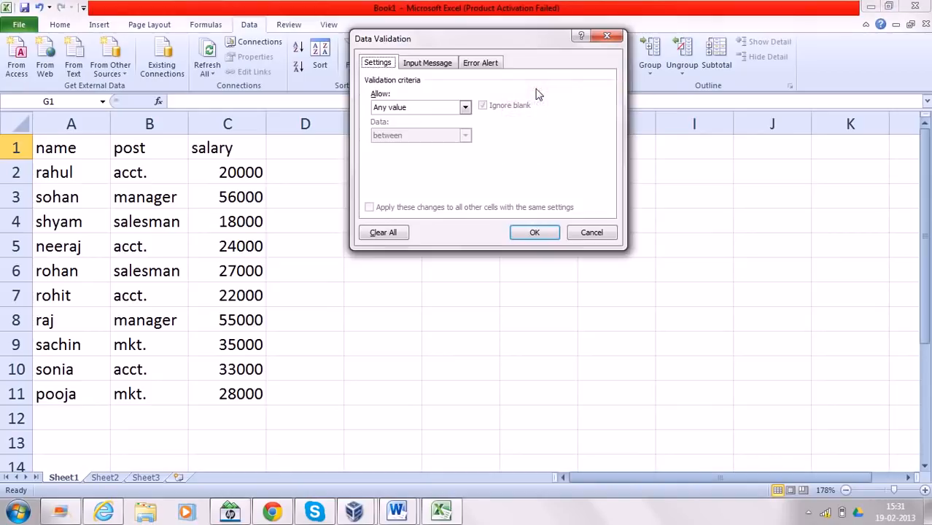
left_click(465, 108)
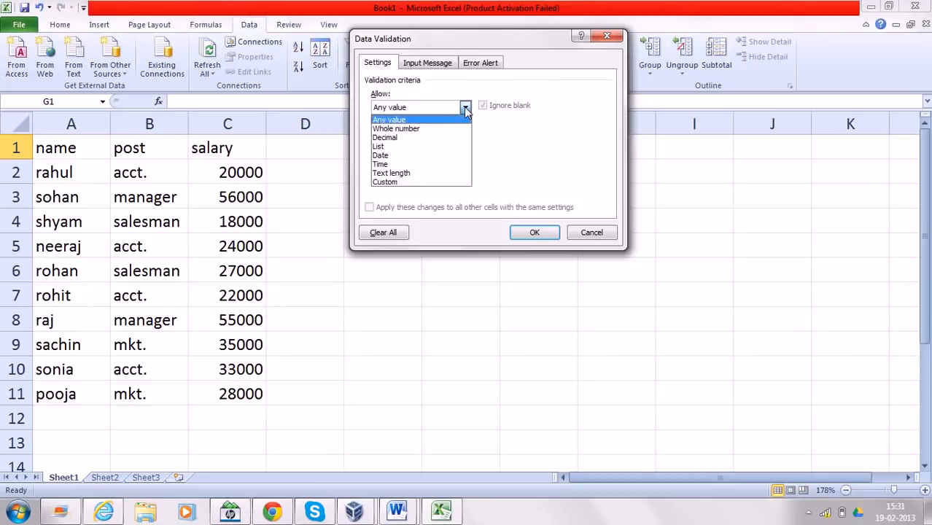
left_click(401, 148)
left_click(384, 162)
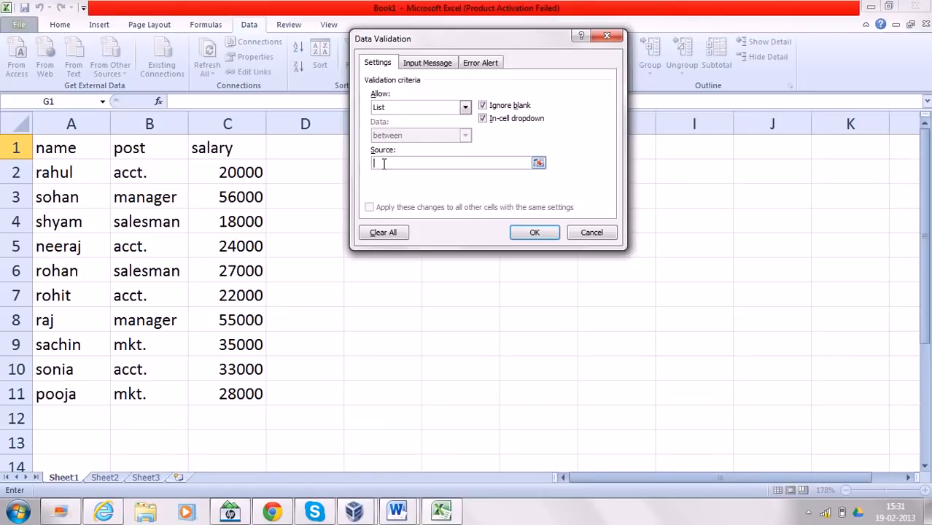
type("=na")
left_click_drag(79, 147, 99, 392)
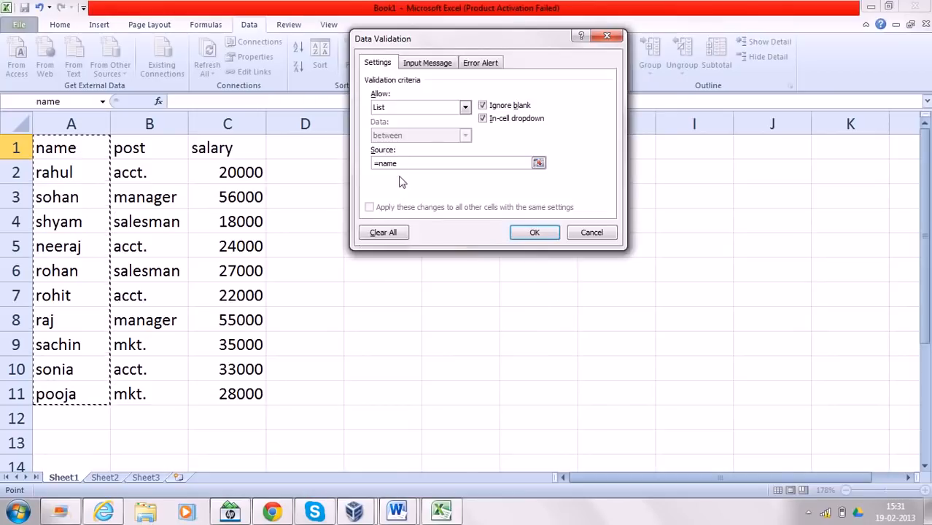
left_click(541, 233)
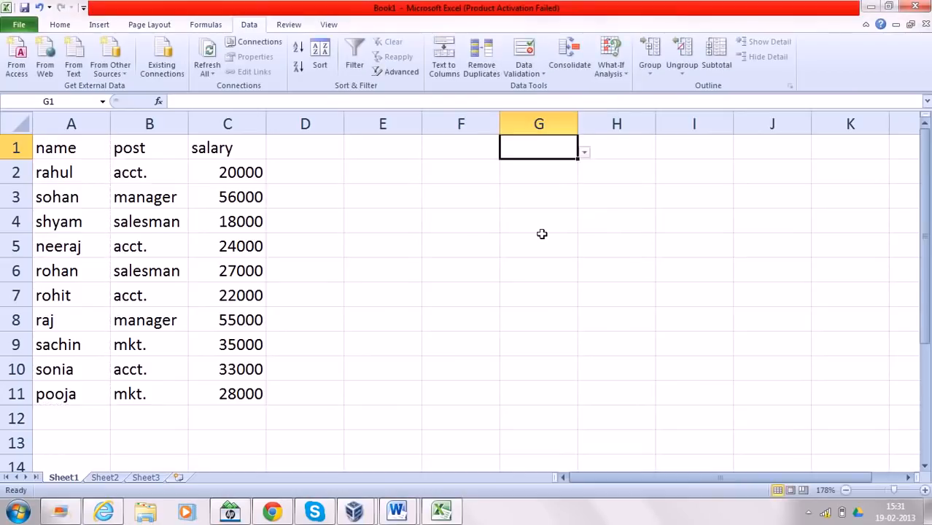
Step: Choose the "name" heading from G1's list and fill the cell with its validation down to G11
left_click(584, 152)
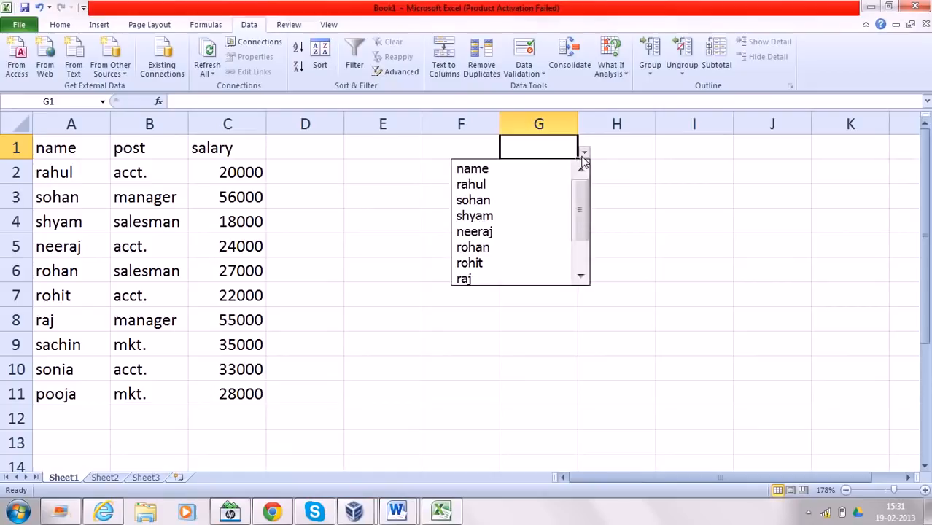
left_click(523, 169)
left_click(522, 171)
left_click(540, 152)
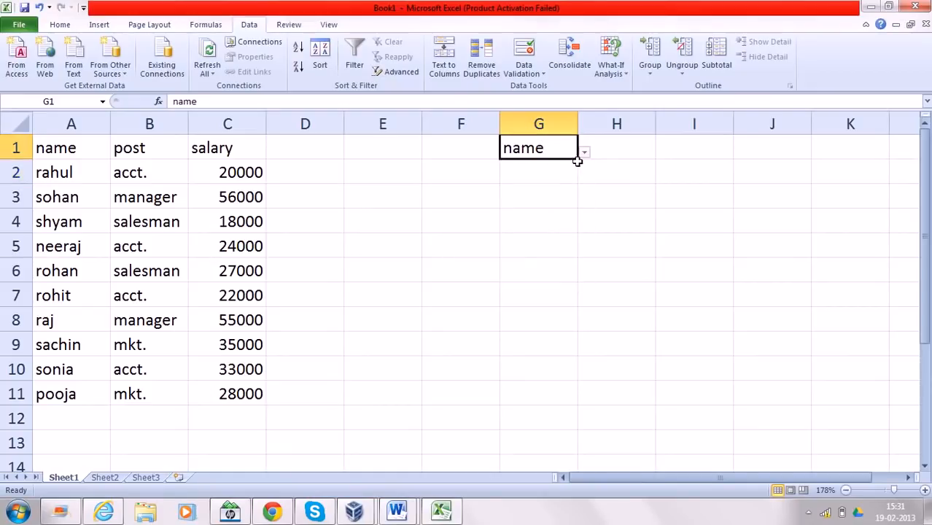
left_click_drag(576, 158, 552, 397)
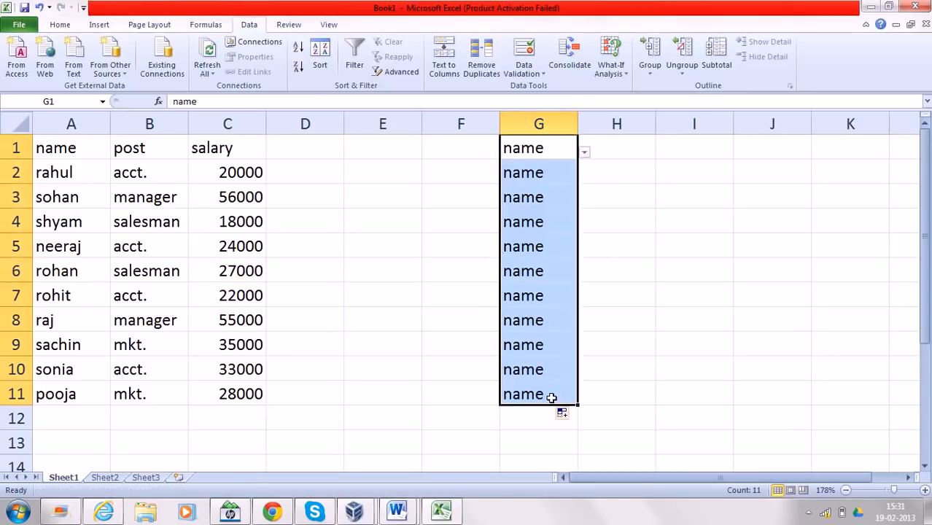
Step: Set G2, G3 and G4 from their validation lists to the employees listed in A3, A6 and A4 respectively
left_click(552, 175)
left_click(585, 177)
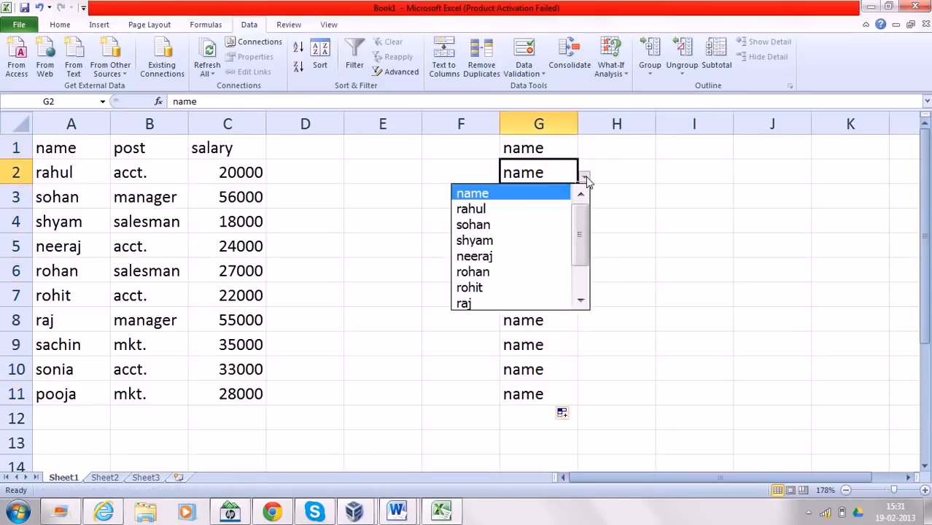
left_click(539, 226)
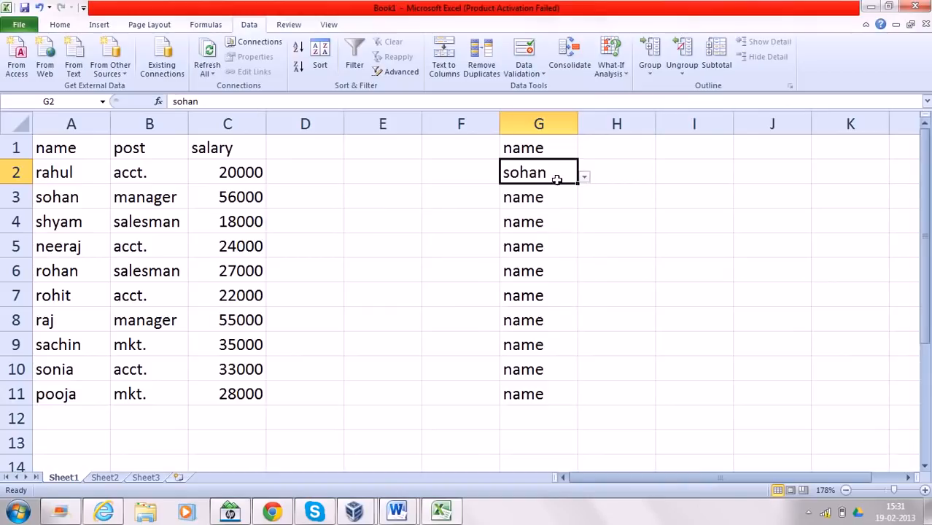
left_click(543, 194)
left_click(586, 207)
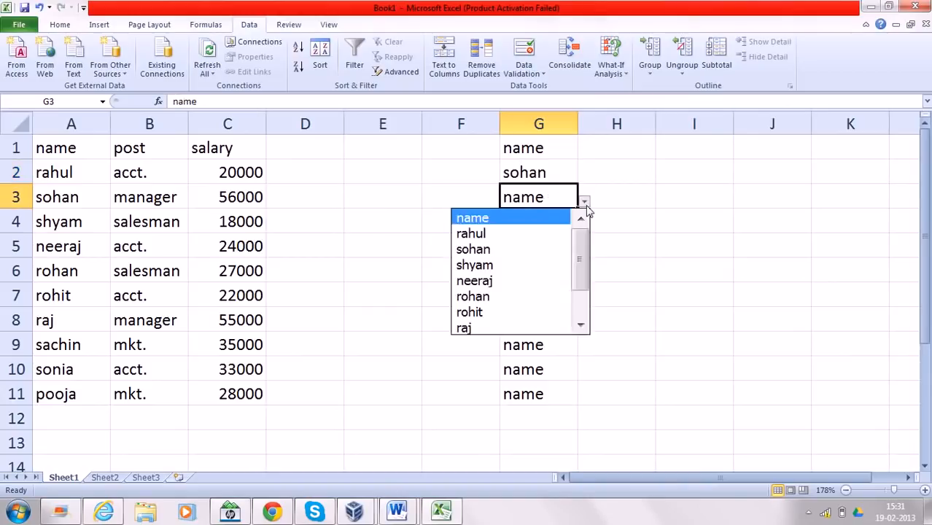
left_click(530, 299)
left_click(538, 219)
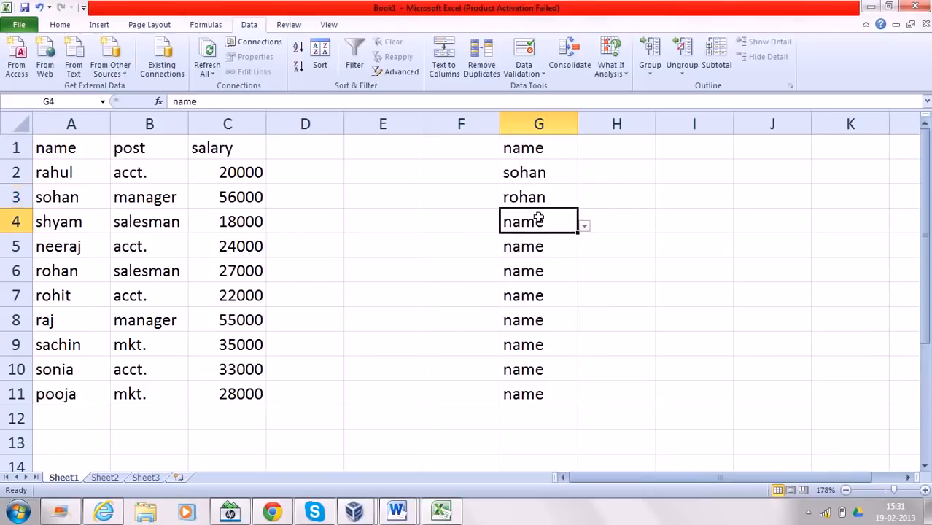
left_click(584, 226)
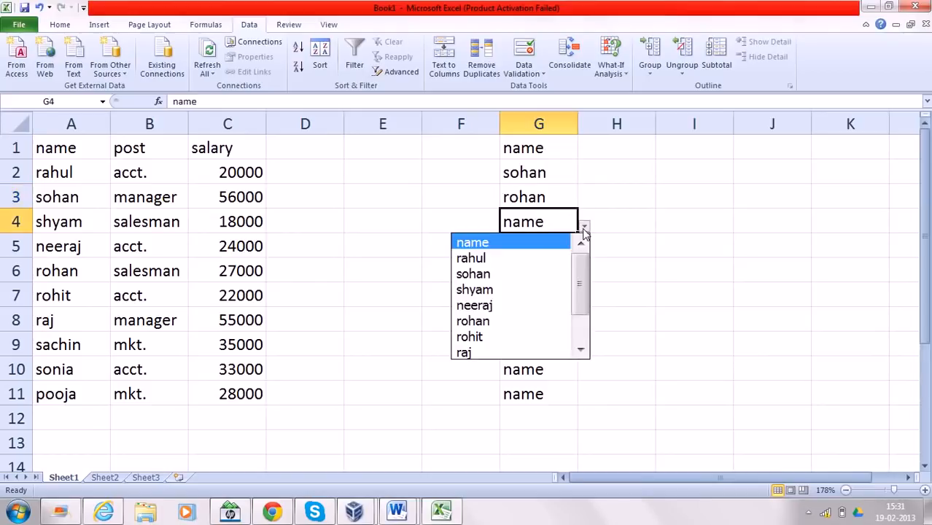
left_click(528, 291)
Step: Set G5, G6 and G7 from their validation lists to the employees listed in A2, A8 and A7 respectively
left_click(539, 246)
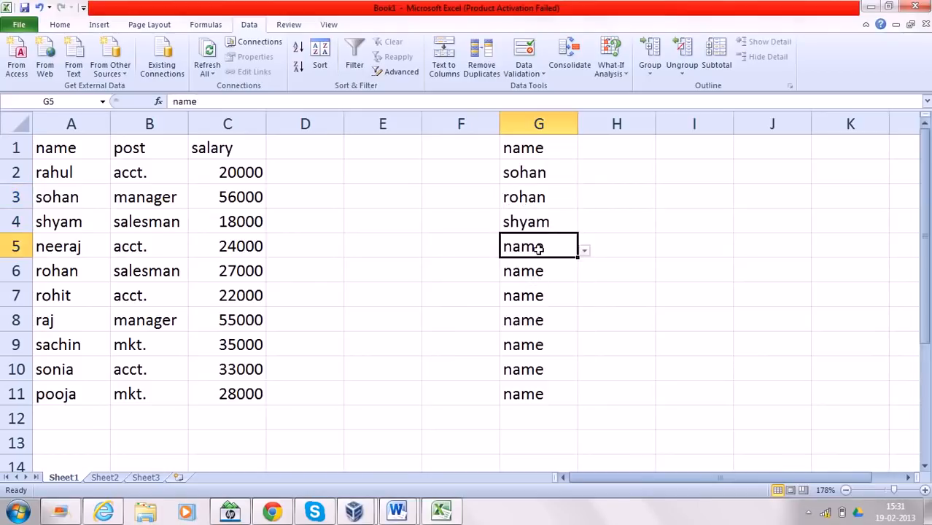
left_click(584, 252)
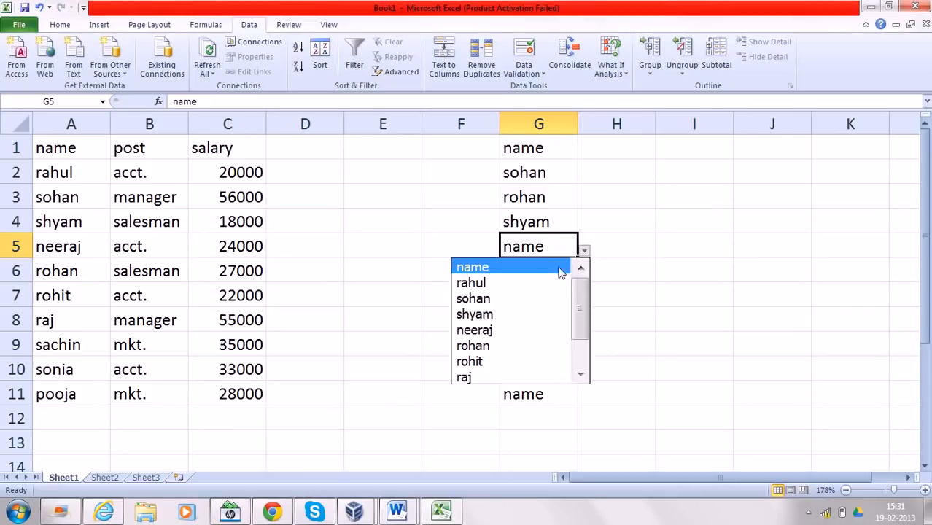
left_click(558, 283)
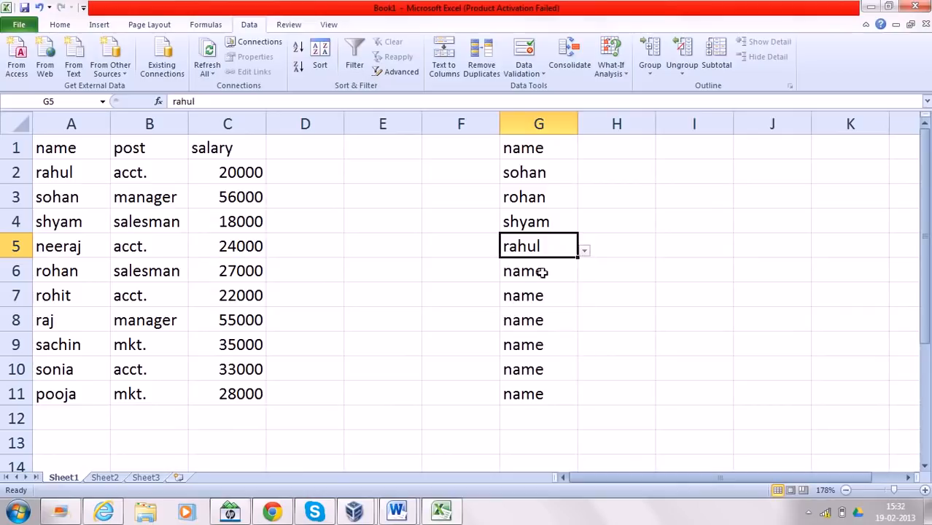
left_click(564, 273)
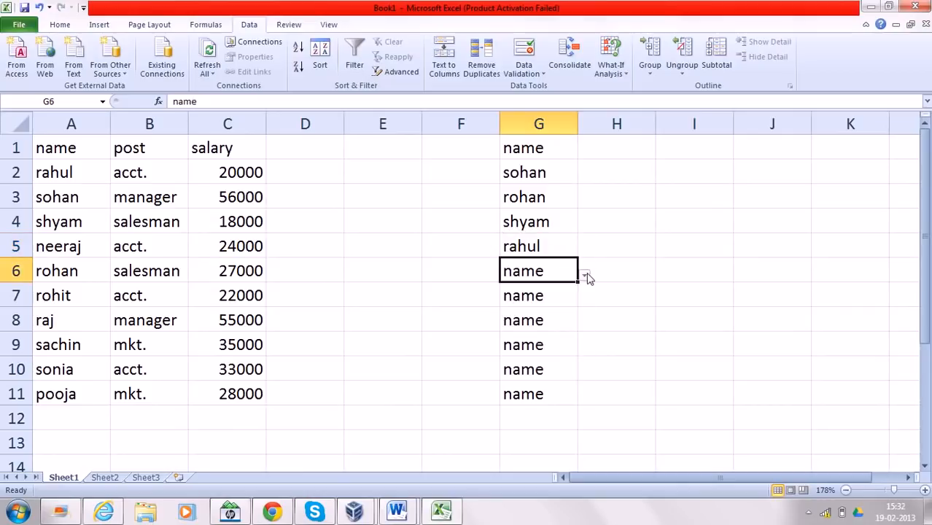
left_click(584, 275)
left_click(522, 404)
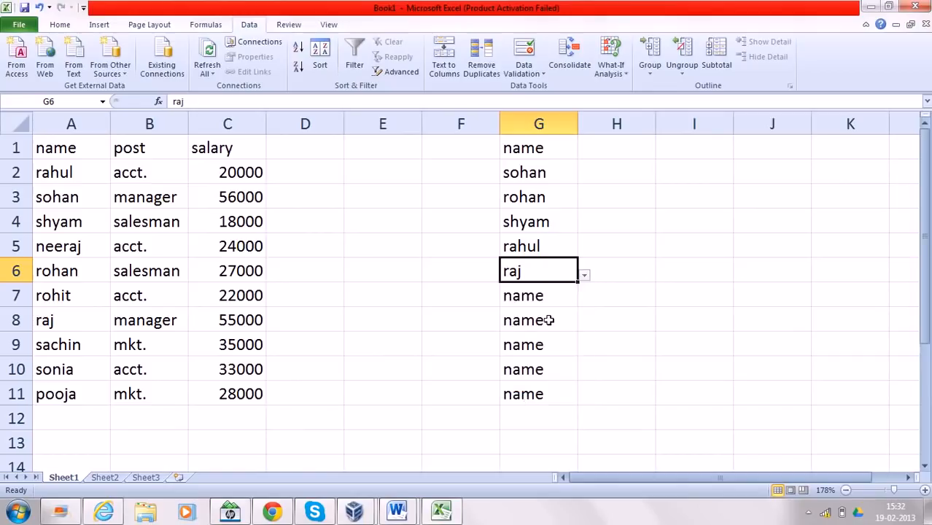
left_click(536, 295)
left_click(584, 299)
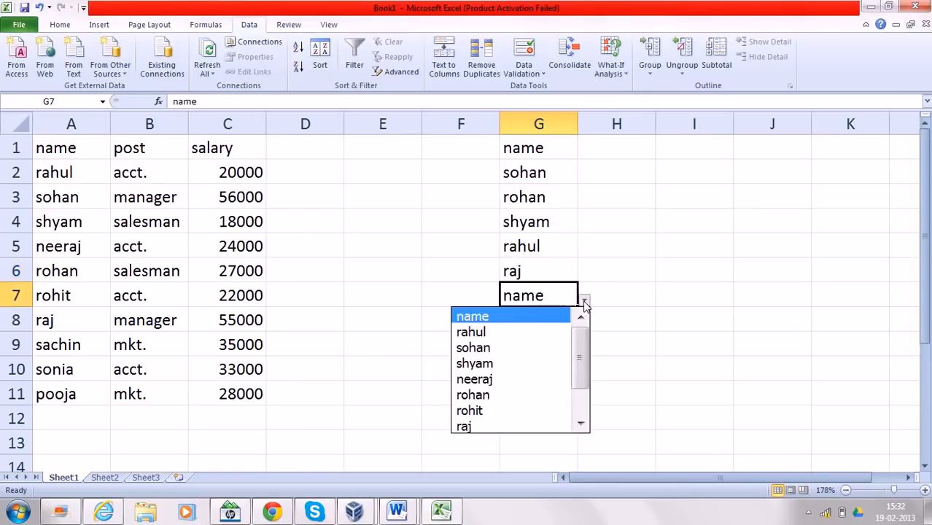
left_click(508, 411)
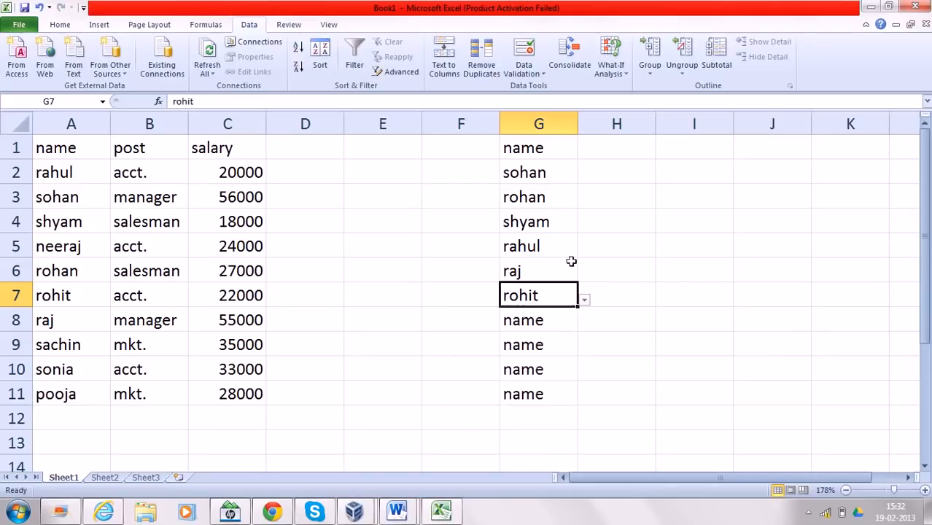
left_click(603, 151)
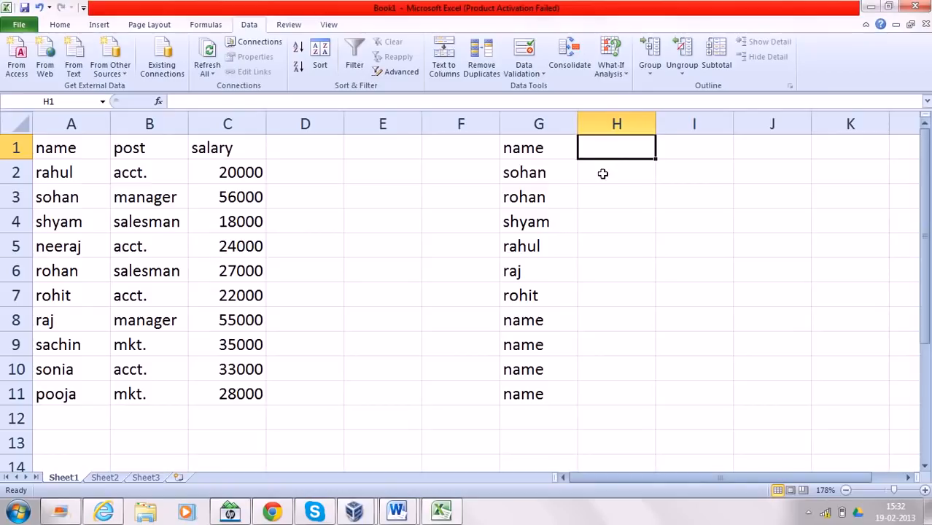
left_click(151, 148)
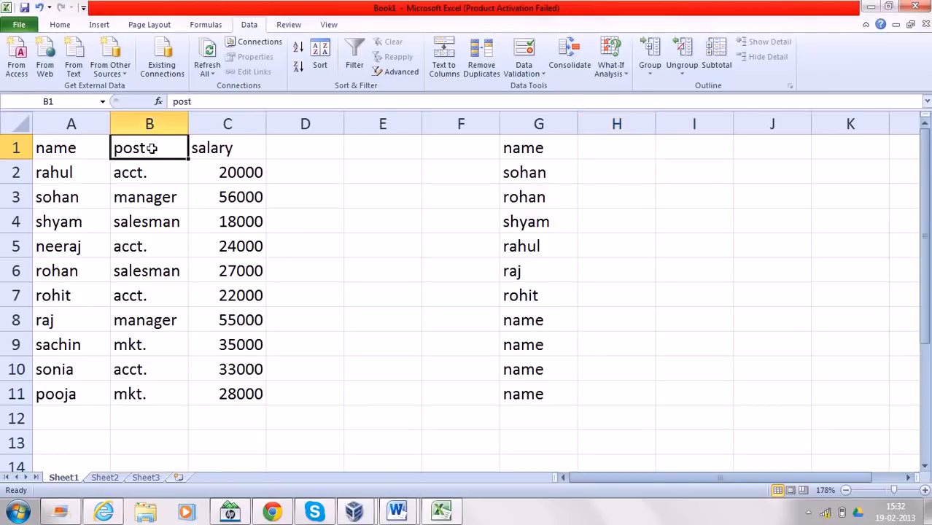
left_click(220, 149)
left_click(599, 146)
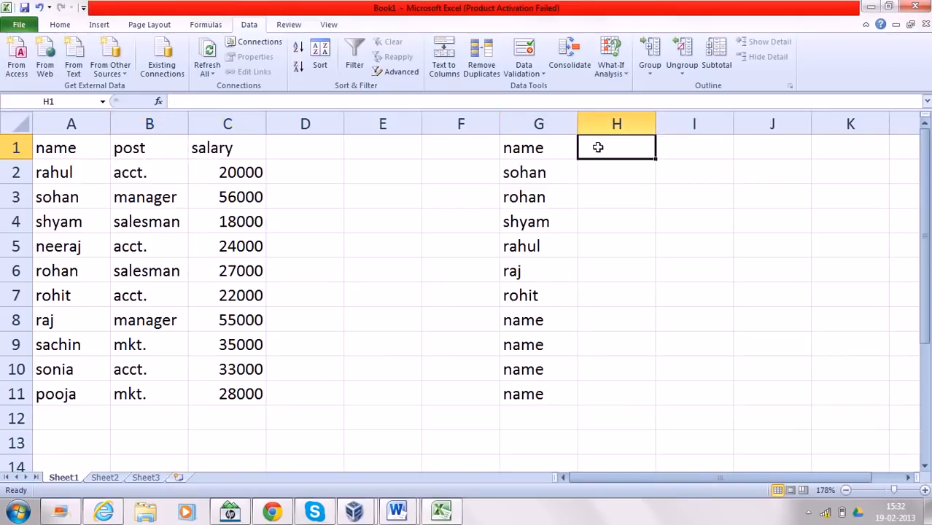
left_click(211, 26)
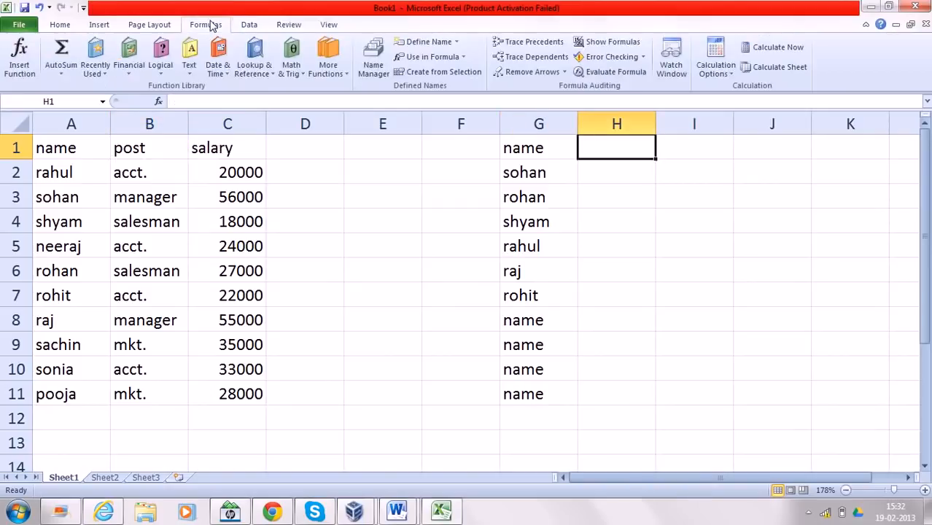
left_click(269, 75)
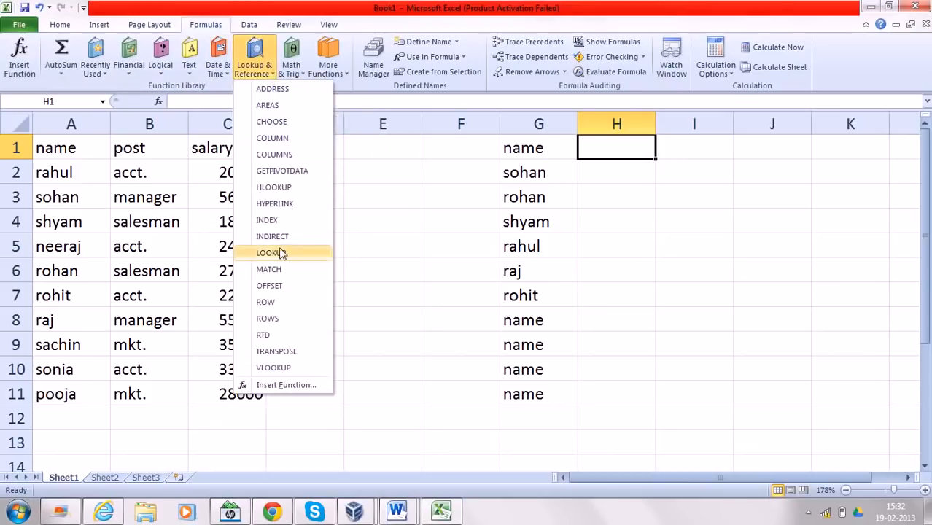
left_click(267, 369)
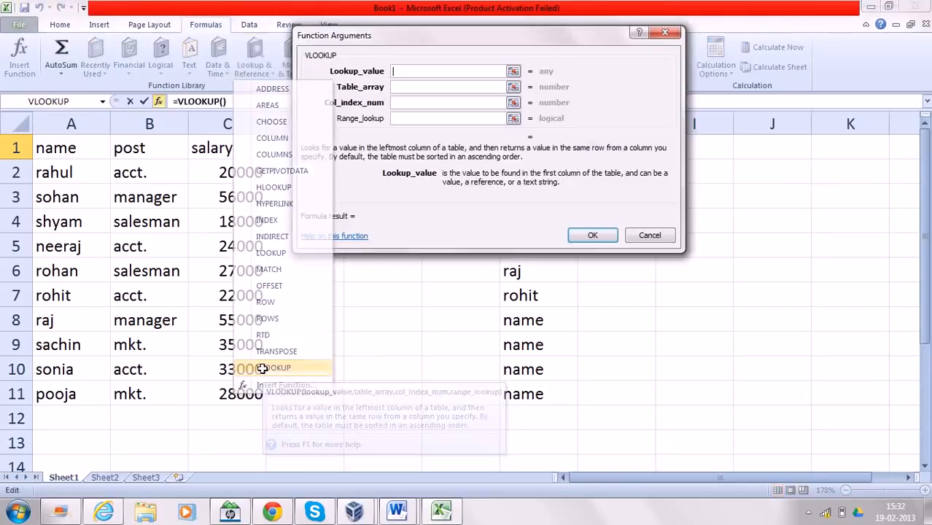
left_click(664, 32)
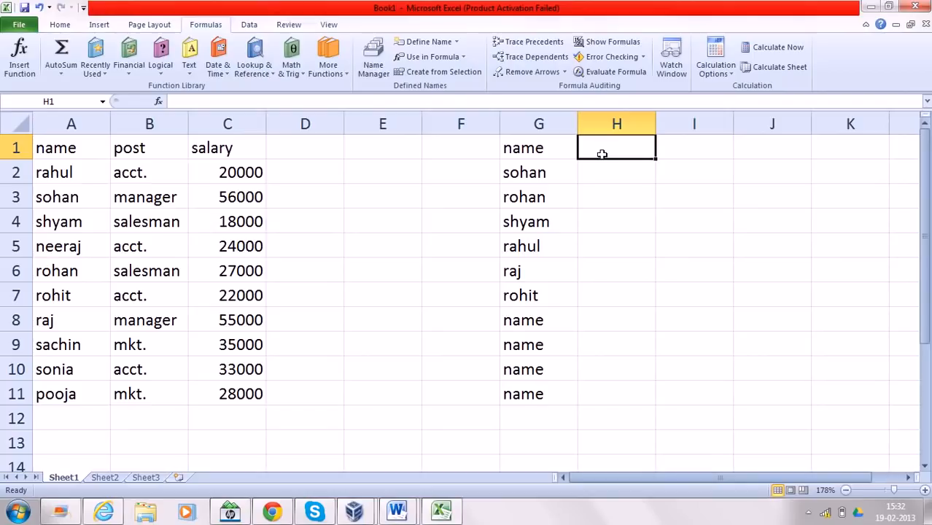
Step: Insert the VLOOKUP function from the Lookup & Reference category into cell H1
key("shift+F3")
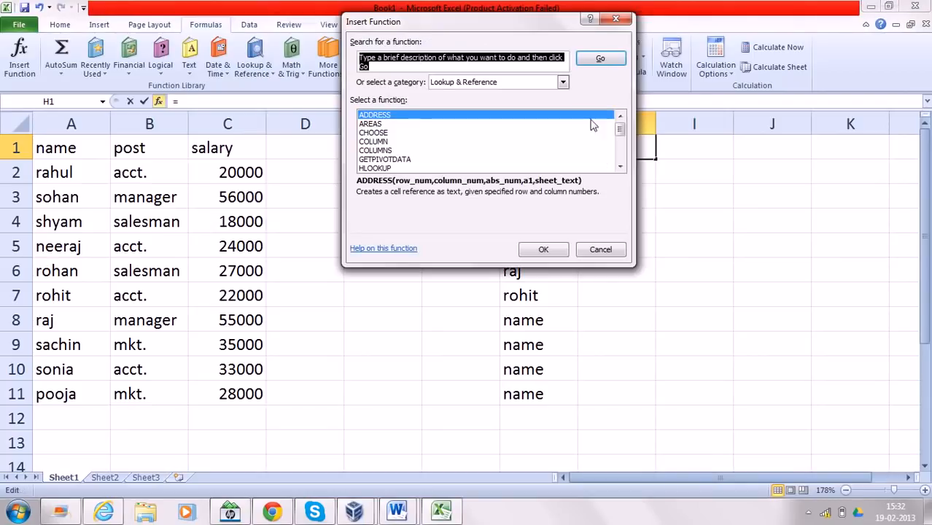
left_click(562, 84)
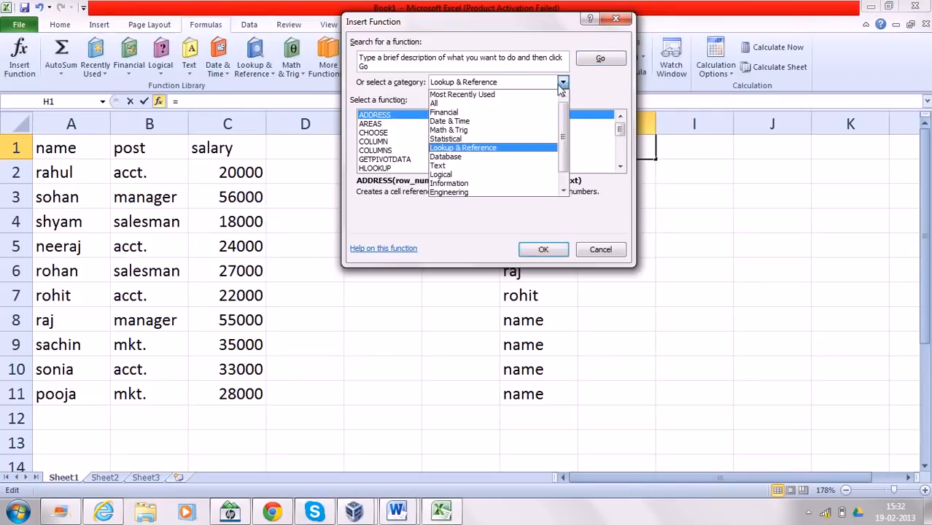
left_click(497, 150)
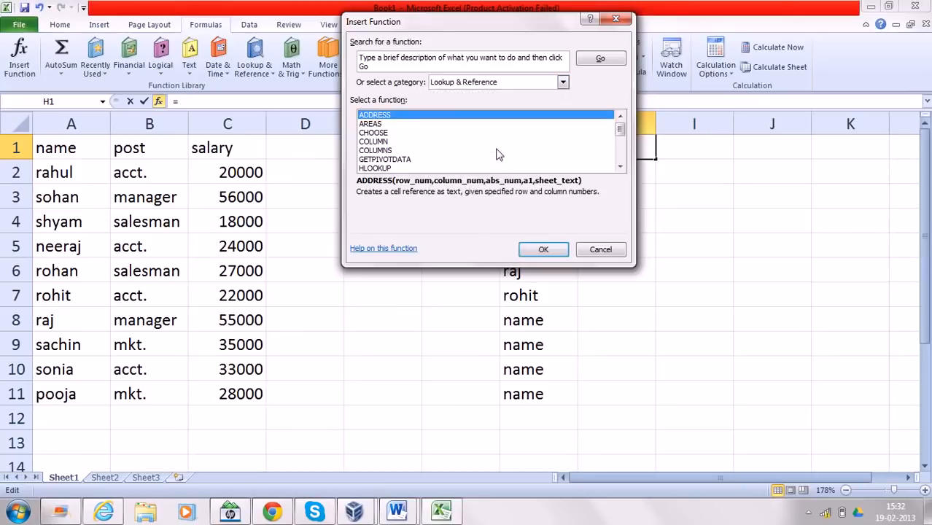
left_click(476, 151)
key("v")
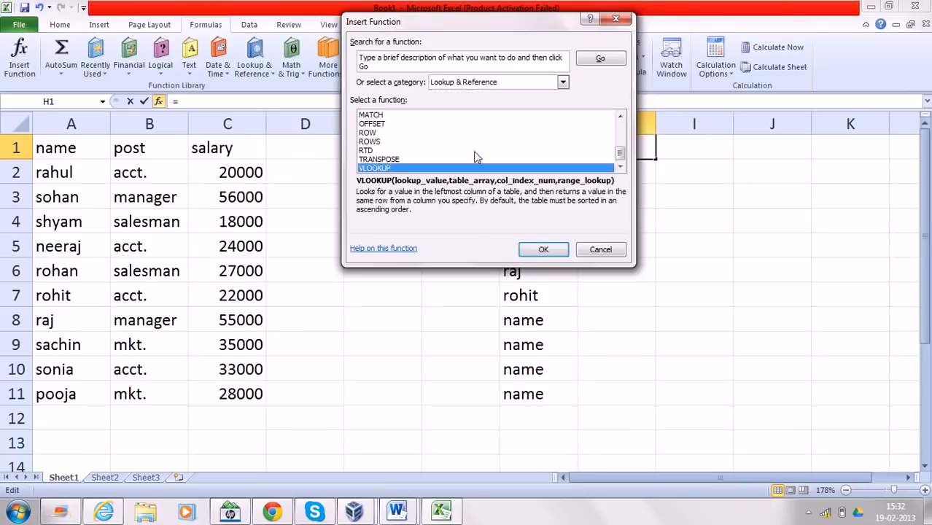
left_click(544, 249)
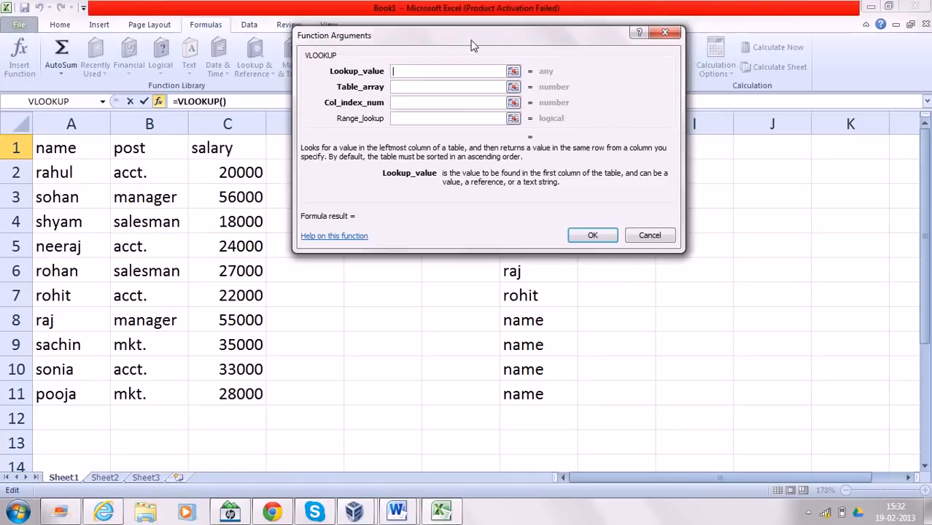
Step: Set the VLOOKUP lookup value to cell G1 and its table array to the named range table
left_click_drag(472, 46, 508, 237)
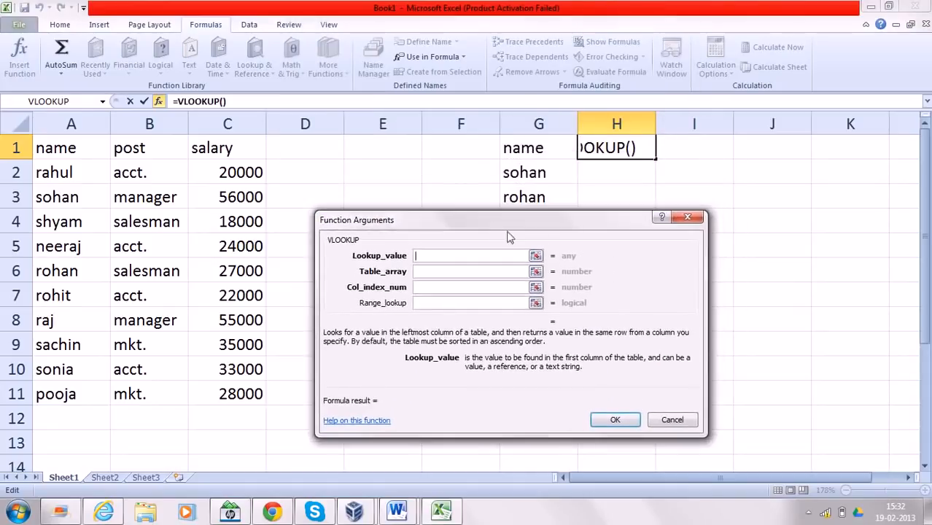
left_click(536, 149)
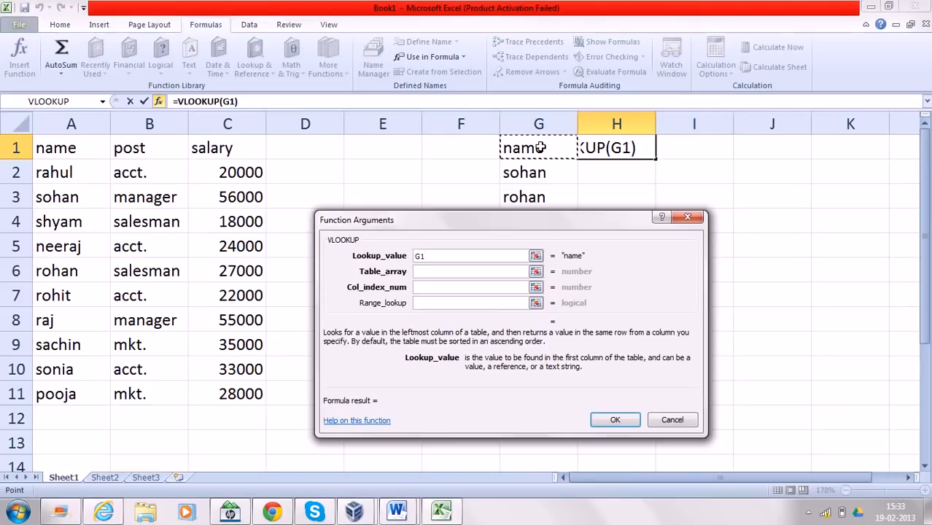
left_click(418, 271)
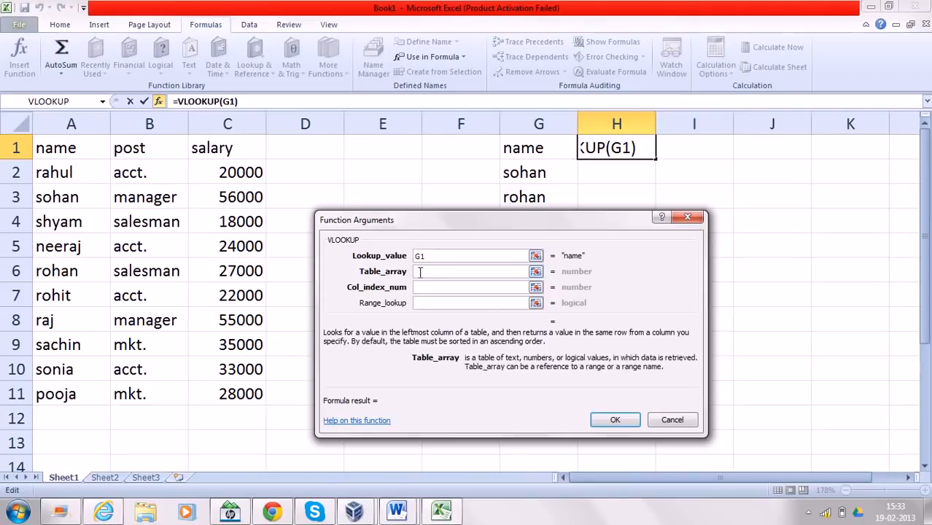
type("table")
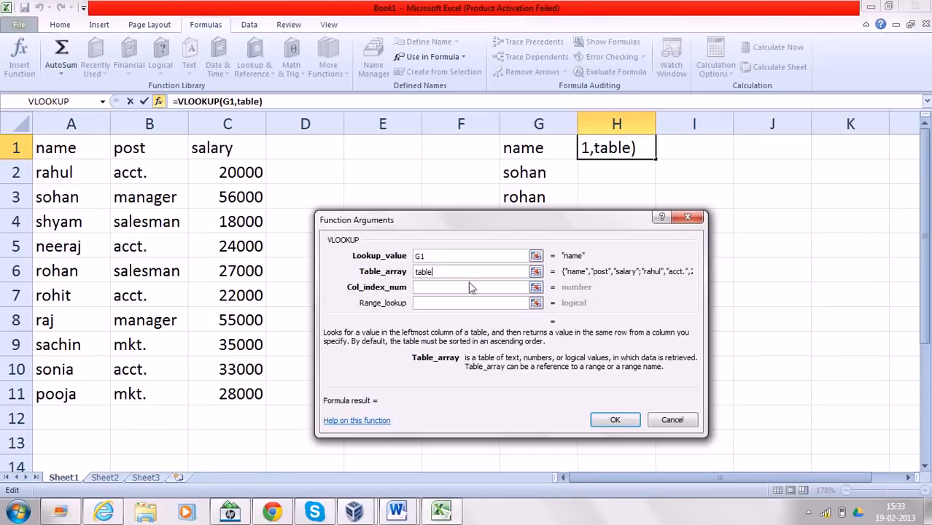
Step: Complete the VLOOKUP with column index 3 and range lookup false, and fill the formula from H1 down to H11
left_click(430, 287)
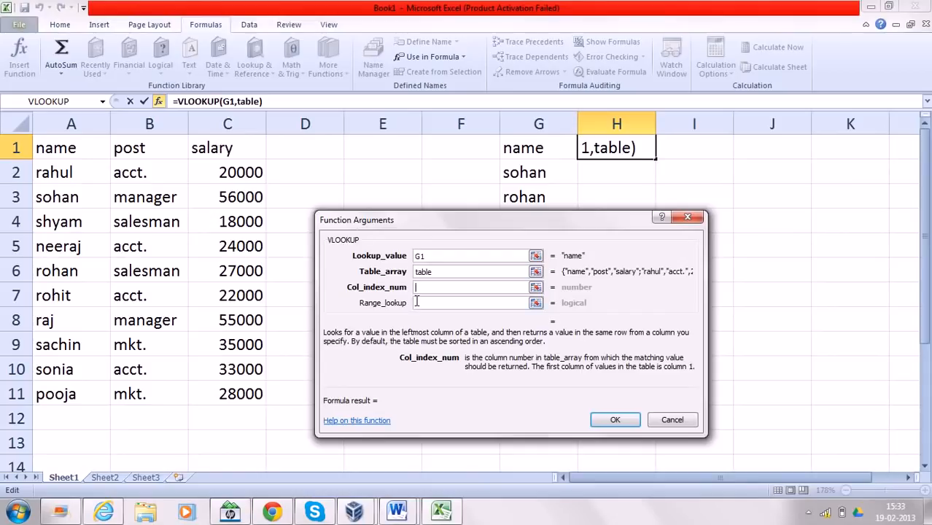
type("3")
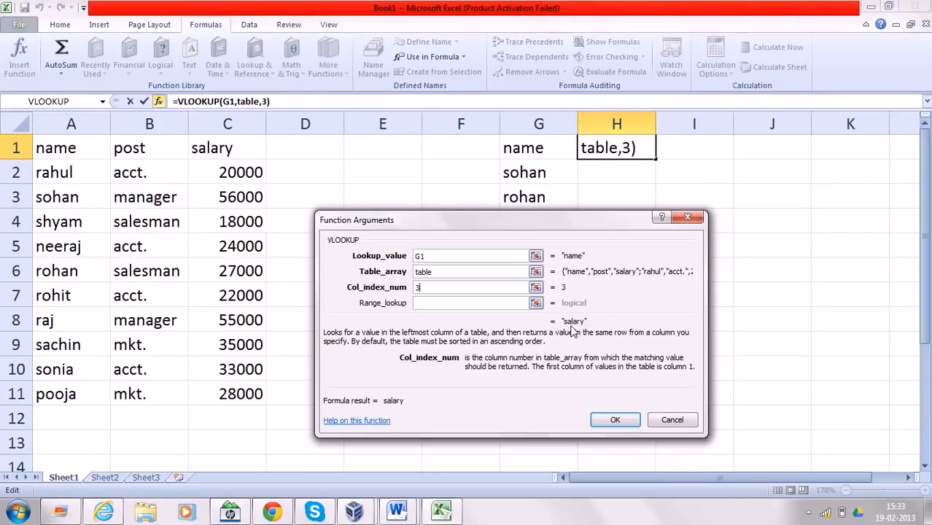
left_click(451, 303)
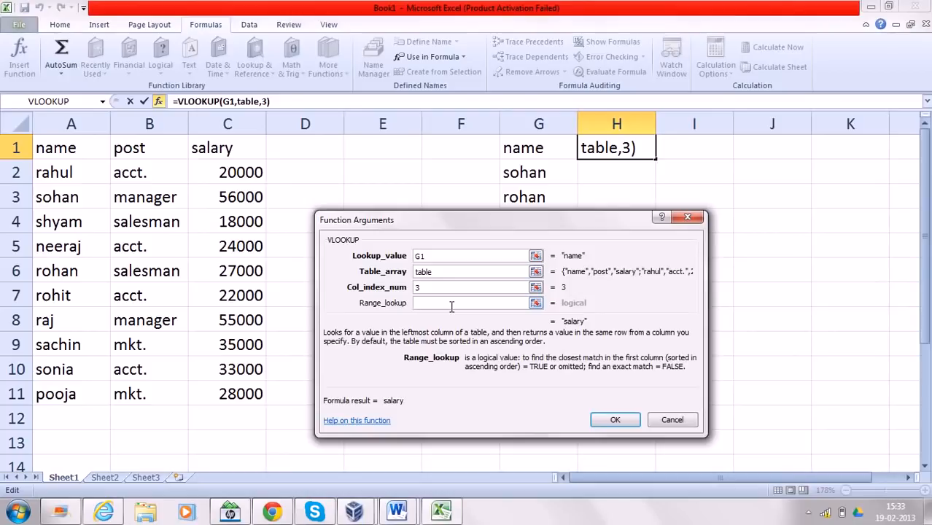
type("false")
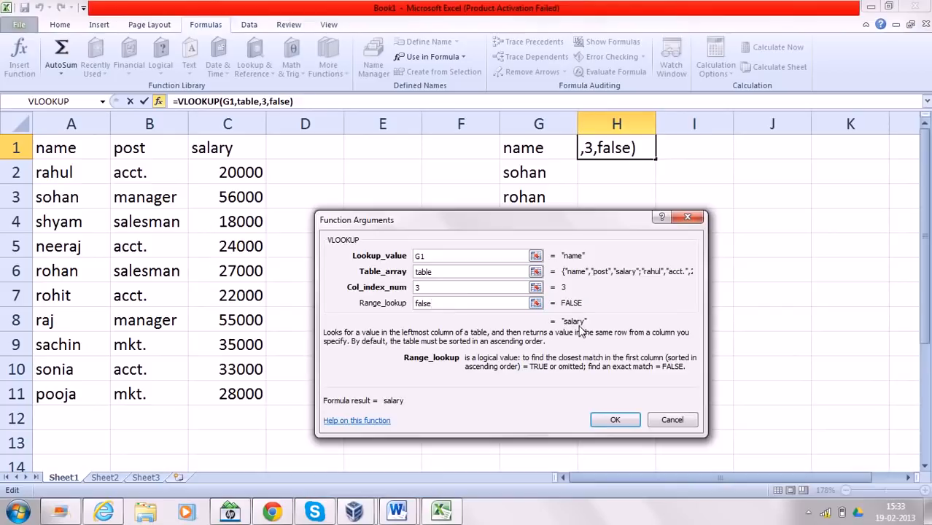
left_click(614, 421)
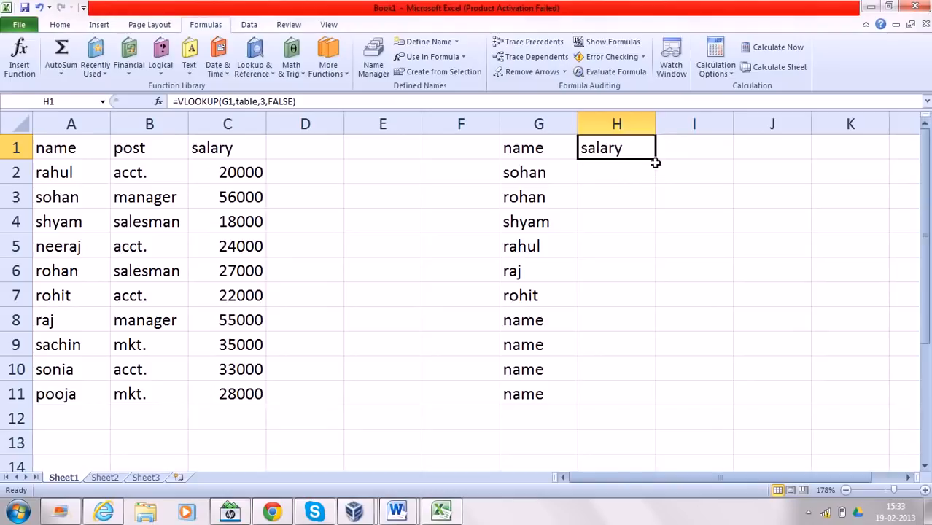
left_click_drag(655, 159, 641, 400)
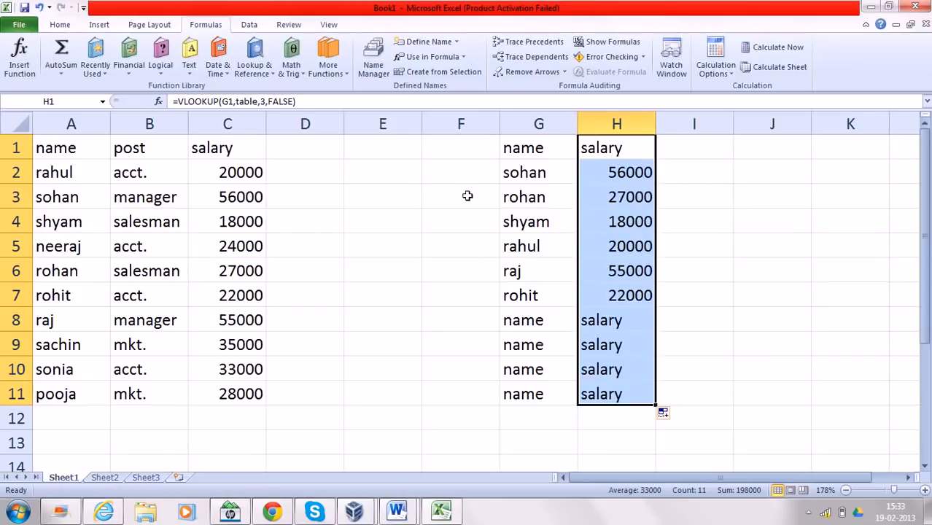
left_click(563, 179)
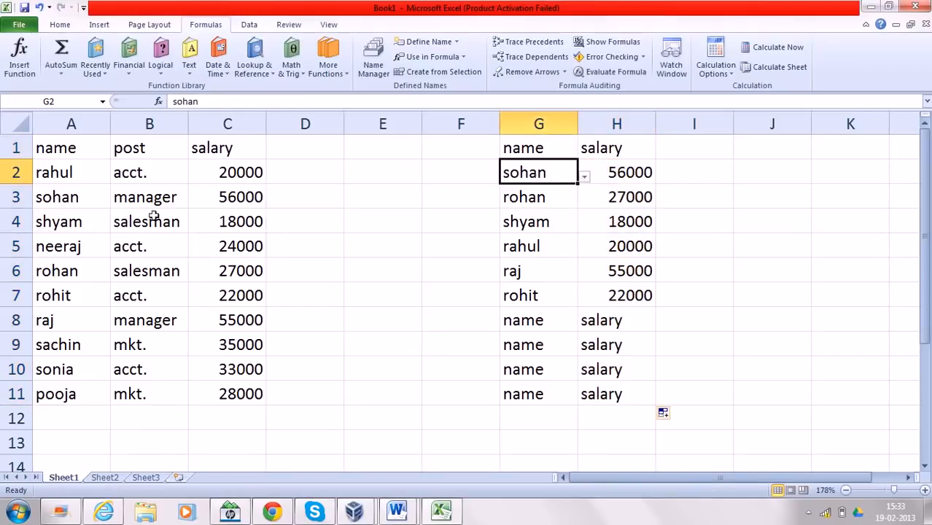
left_click(237, 204)
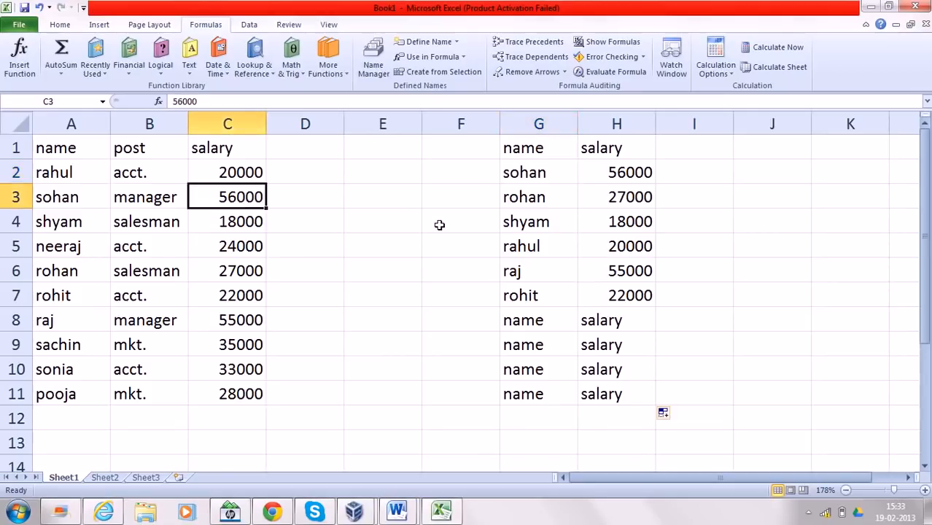
left_click(629, 173)
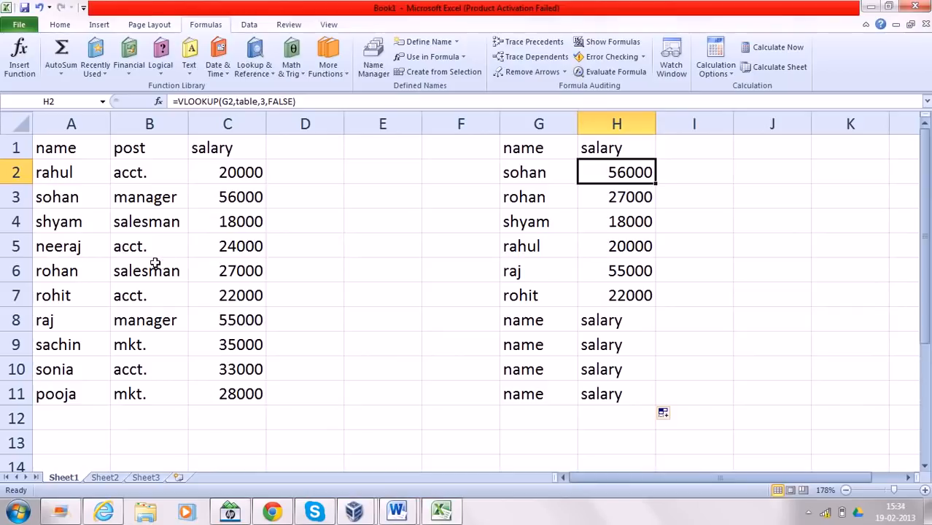
left_click(217, 269)
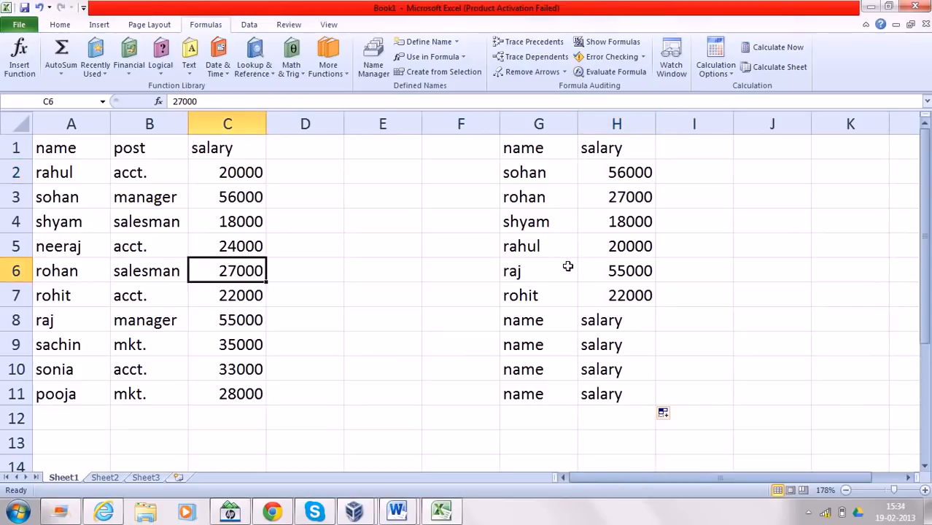
Step: Set G8 and G9 from their validation lists to the employees listed in A5 and A10 respectively
left_click(532, 321)
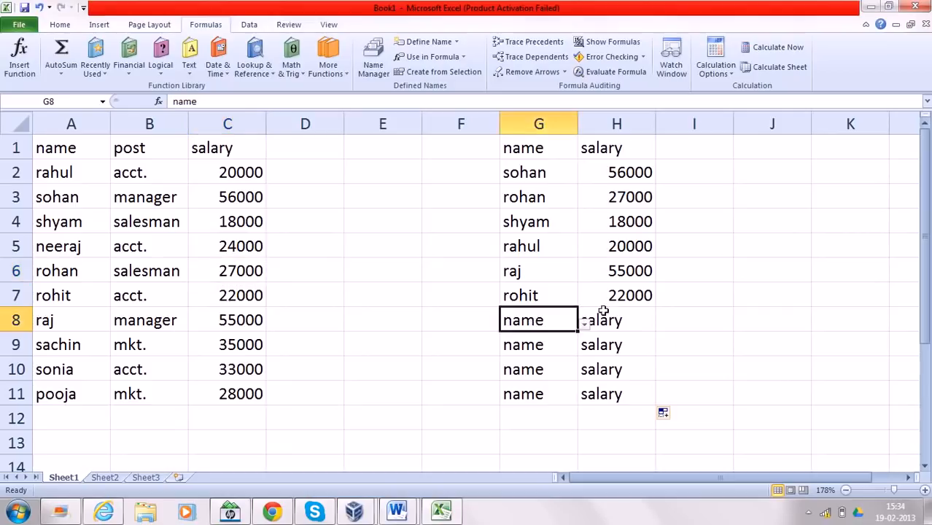
left_click(584, 325)
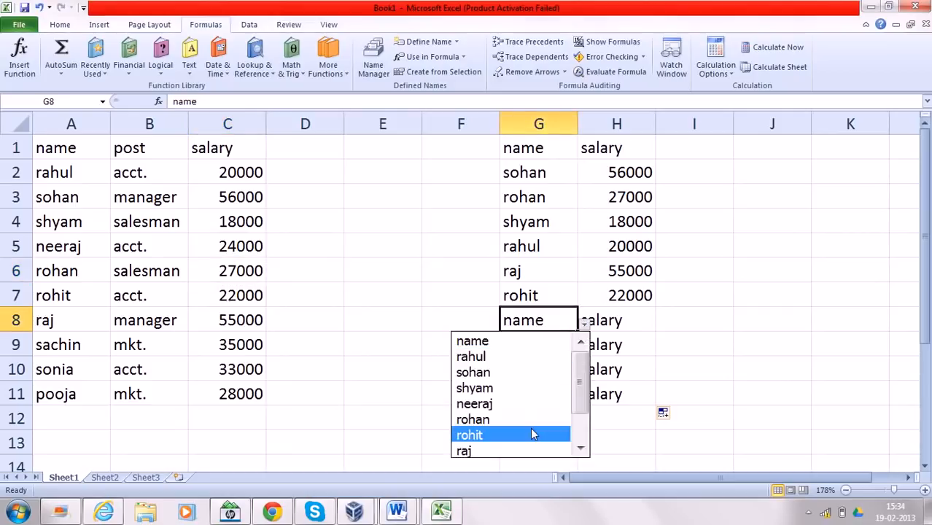
left_click(525, 406)
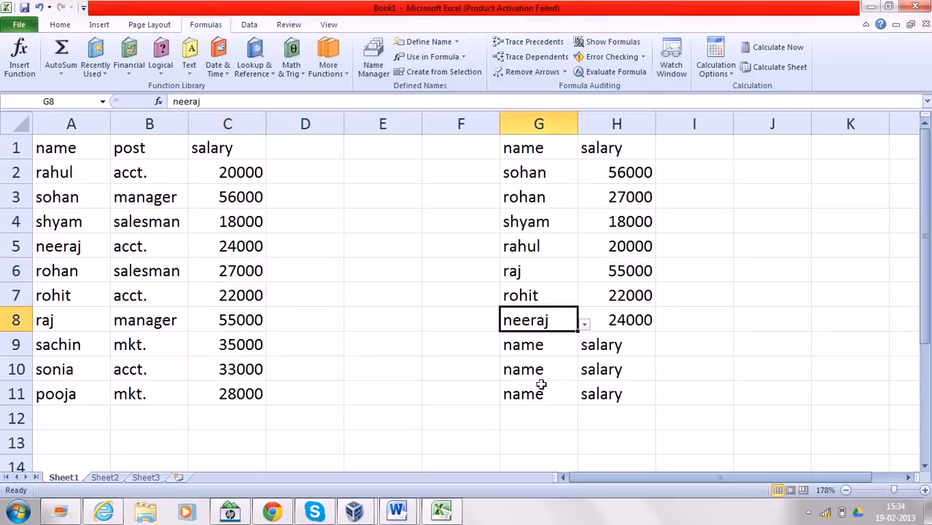
left_click(551, 345)
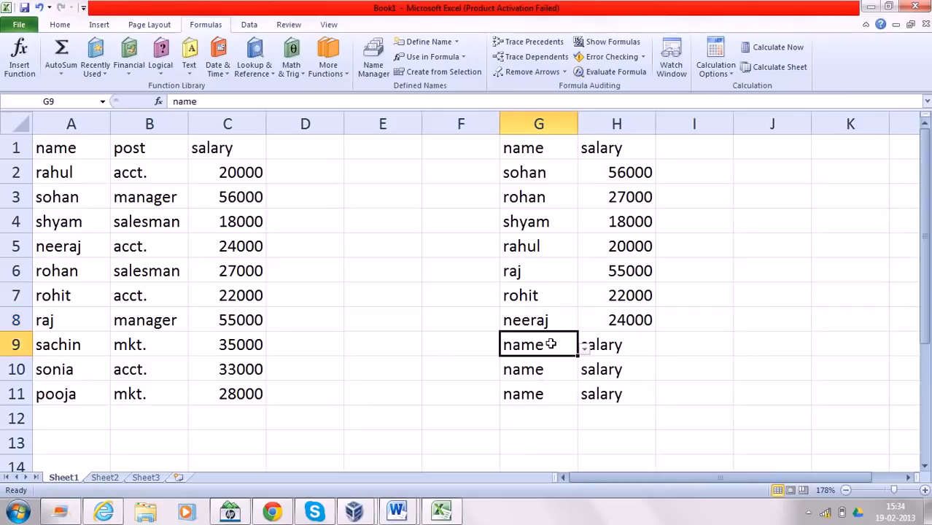
left_click(587, 351)
left_click_drag(582, 409, 582, 444)
left_click(524, 460)
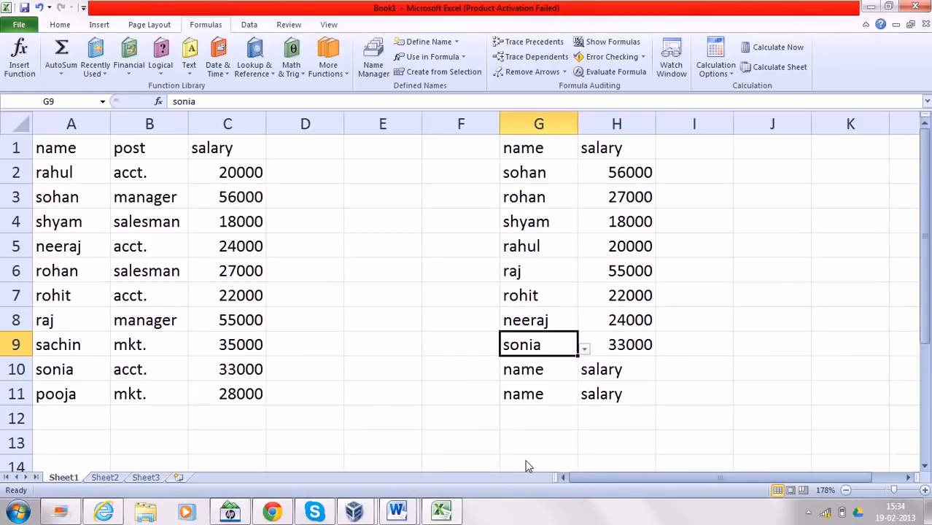
Step: Set G10 and G11 from their validation lists to the employees listed in A10 and A3 respectively
left_click(555, 370)
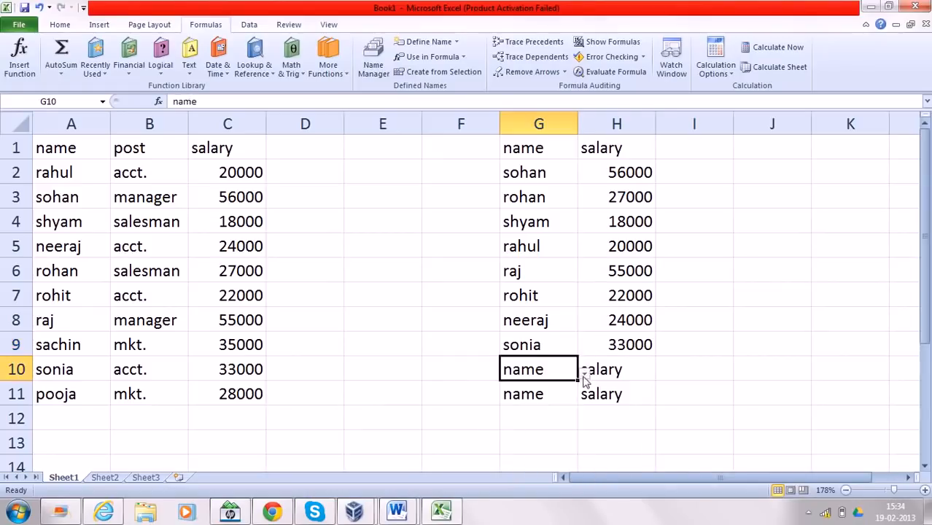
left_click(584, 375)
scroll(583, 349, "down", 1)
left_click(538, 336)
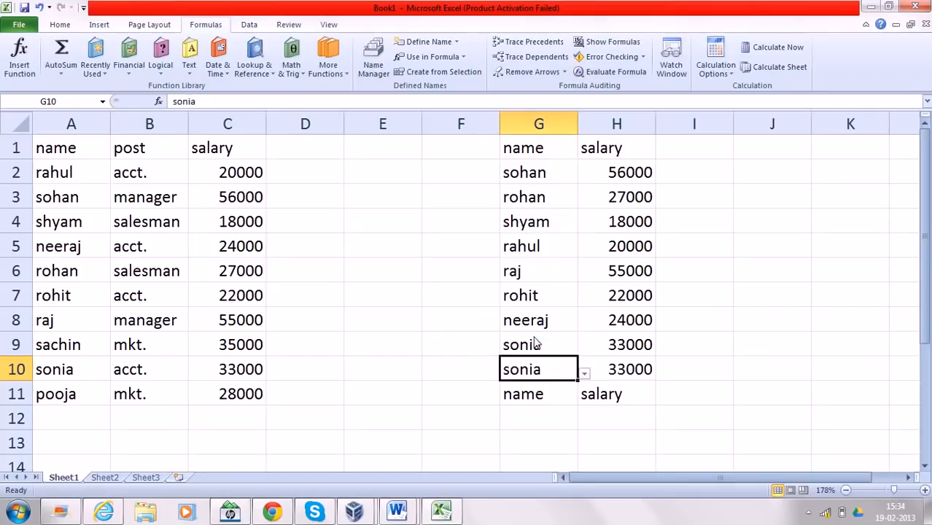
left_click(530, 391)
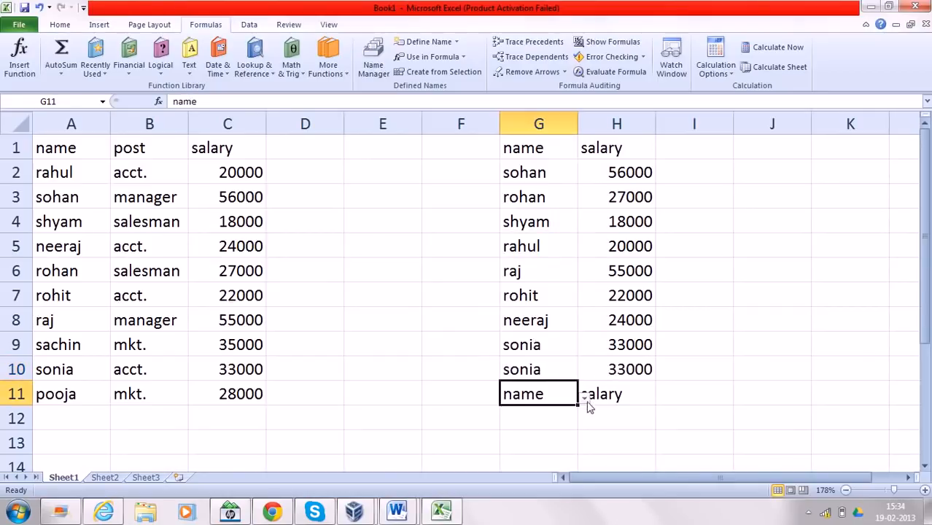
left_click(585, 401)
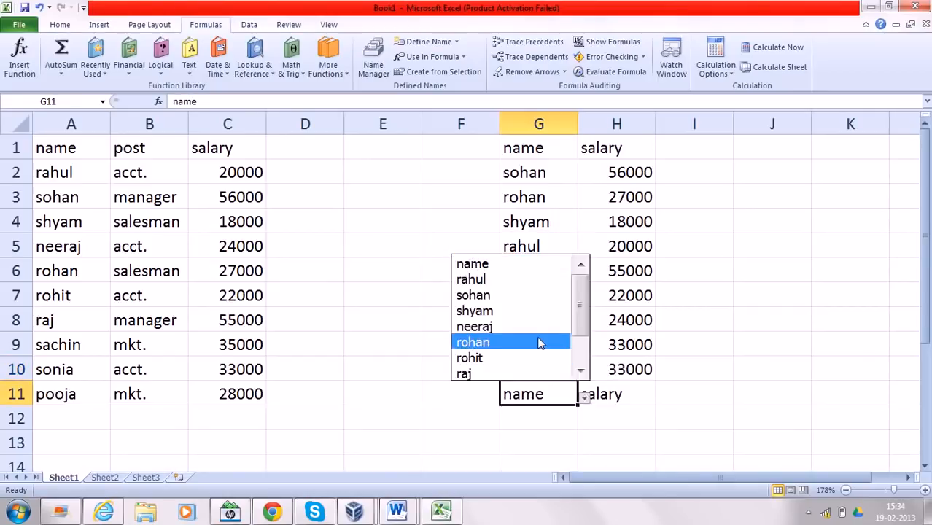
left_click(532, 295)
left_click(530, 295)
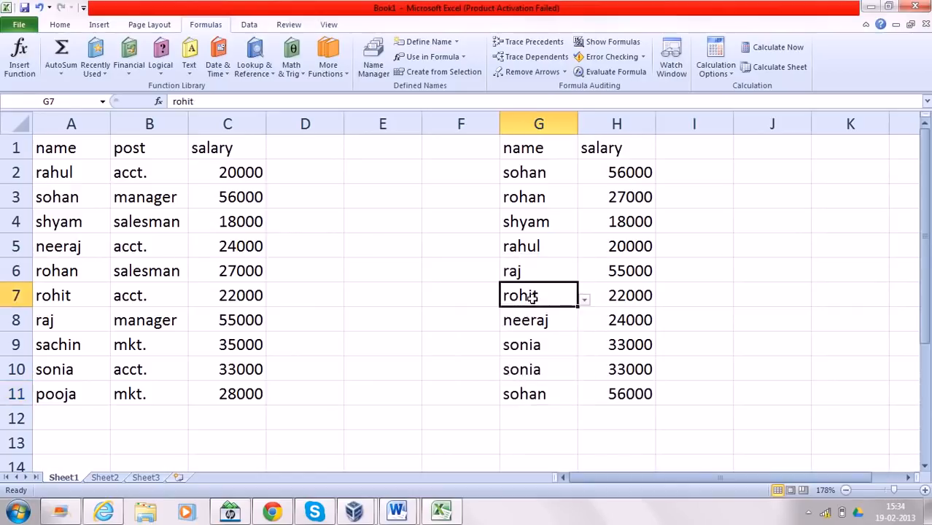
left_click(534, 179)
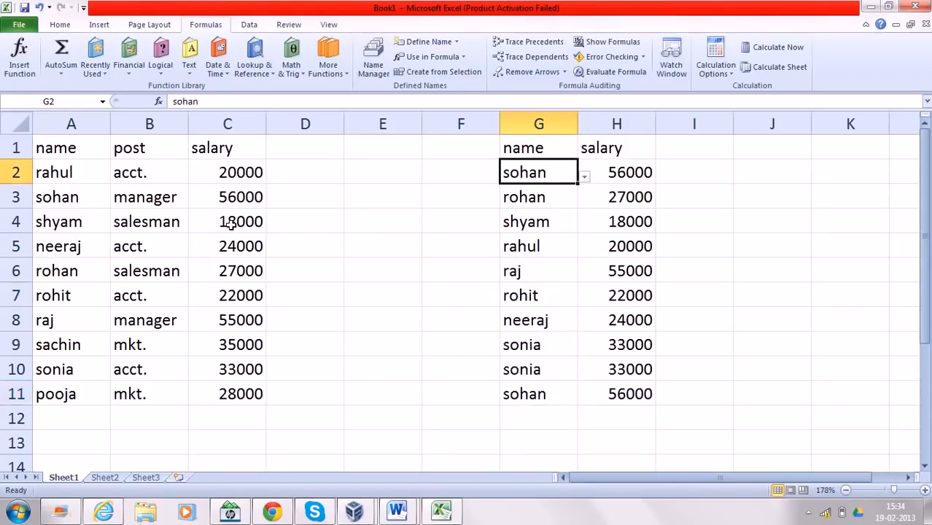
Step: Change the salary in C6 to 37000 and check the matching lookup result in H3
left_click(226, 270)
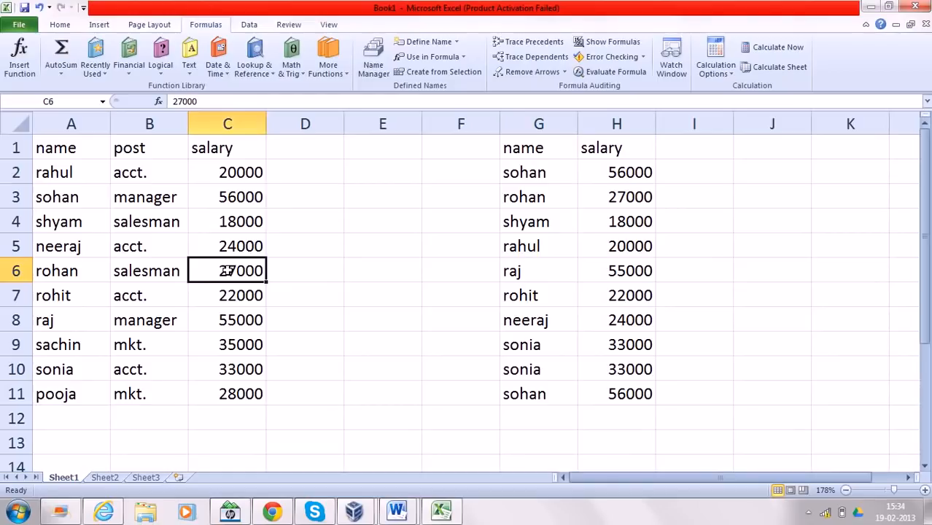
double_click(228, 270)
key("BackSpace")
type("3")
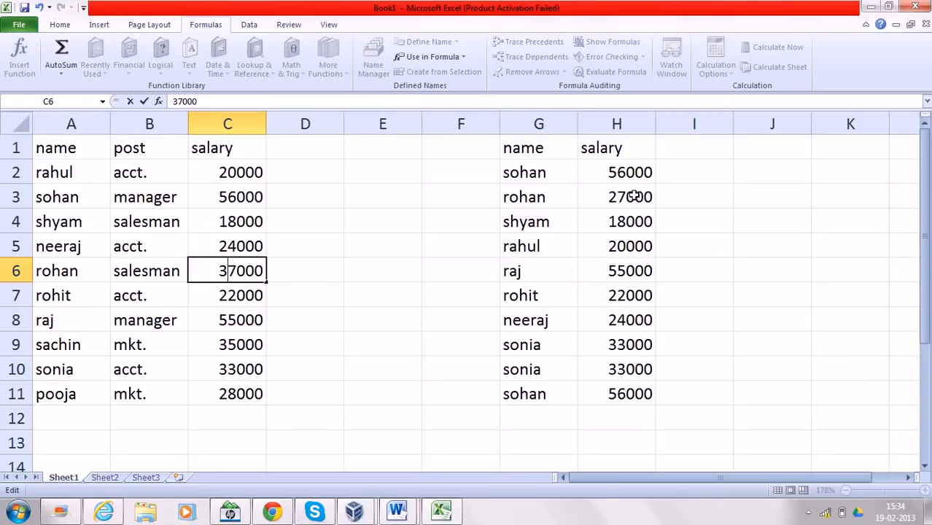
key("Return")
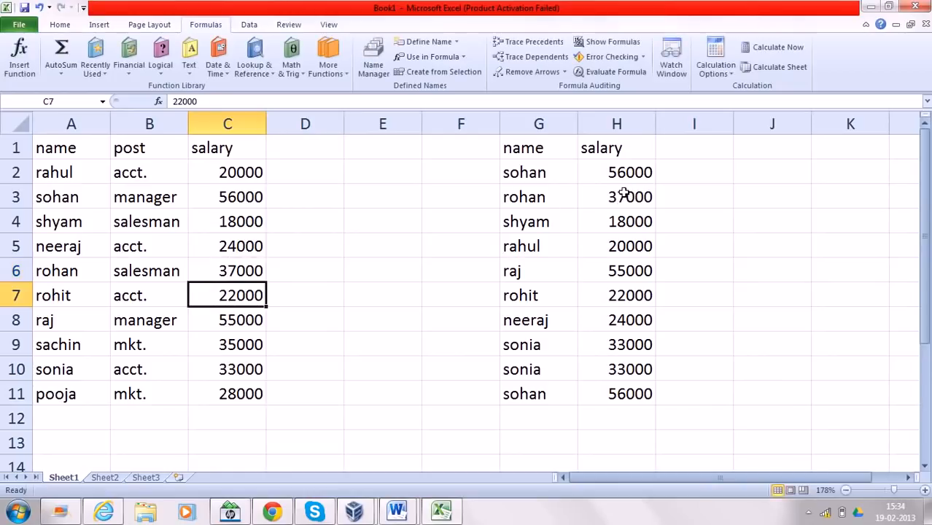
left_click(623, 195)
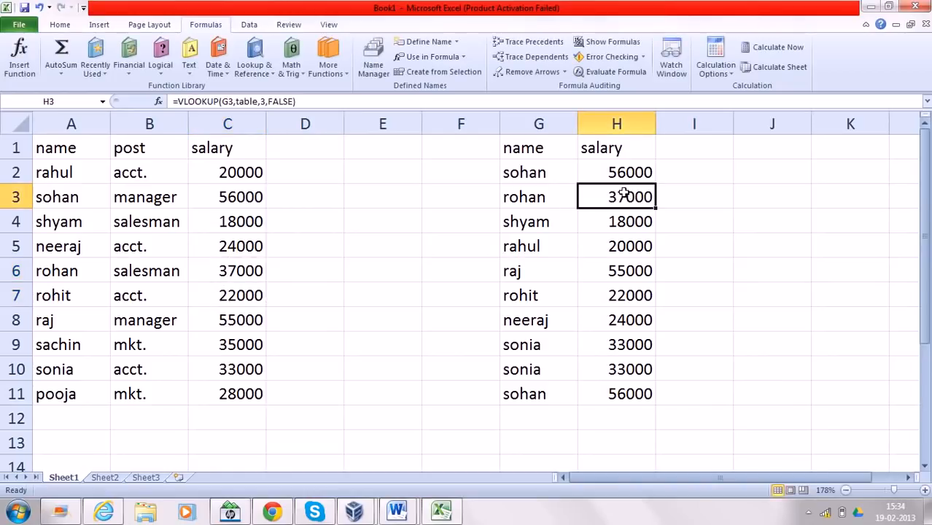
Step: Insert the VLOOKUP function from the Lookup & Reference category into cell I1
left_click(687, 152)
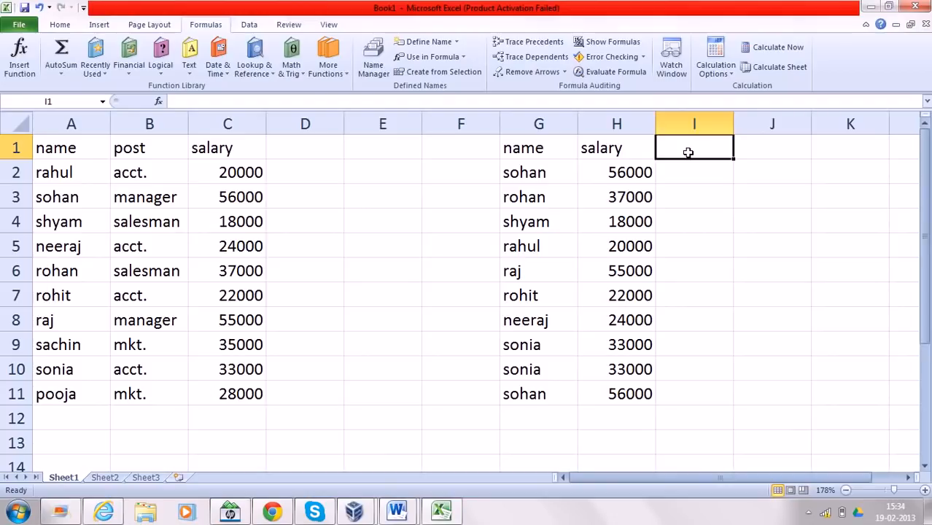
key("shift+F3")
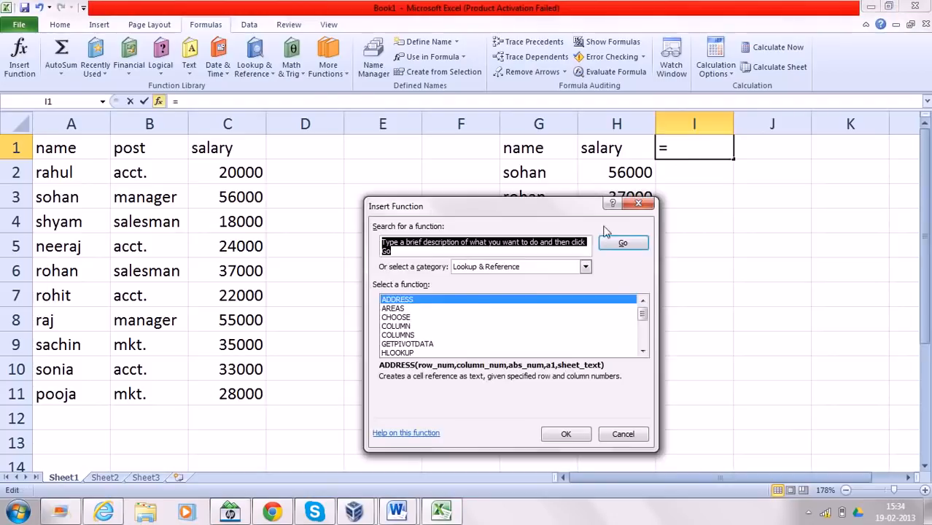
left_click(486, 341)
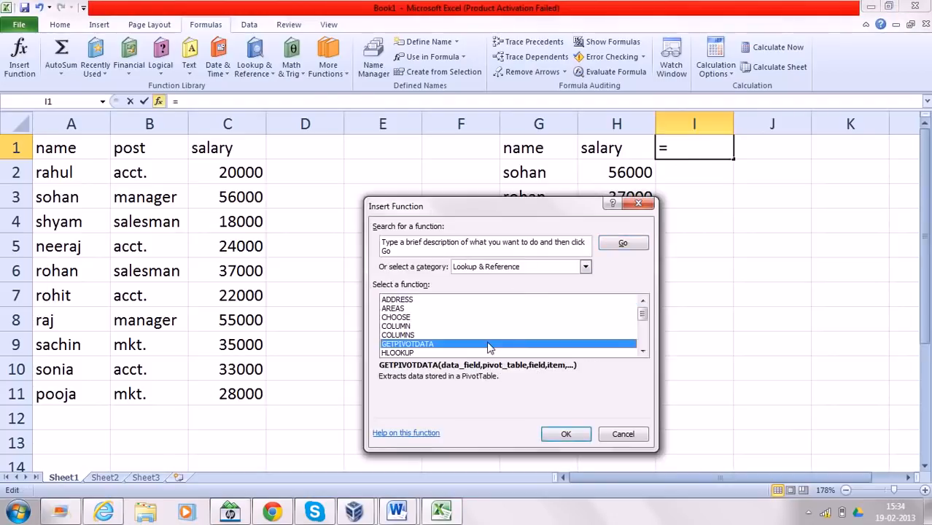
key("v")
left_click(565, 433)
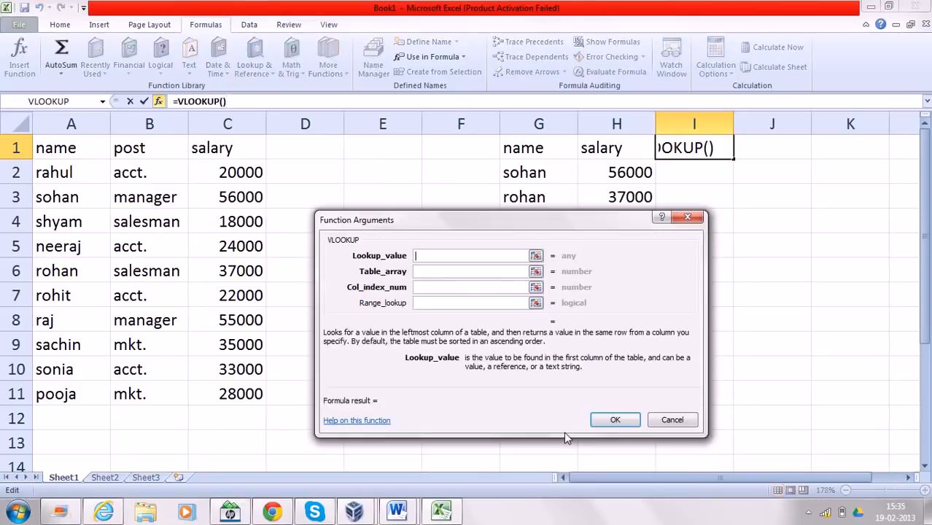
Step: Complete the VLOOKUP with lookup value G1, table array table, column index 2 and range lookup false, and fill it from I1 down to I11
left_click(537, 148)
left_click(432, 271)
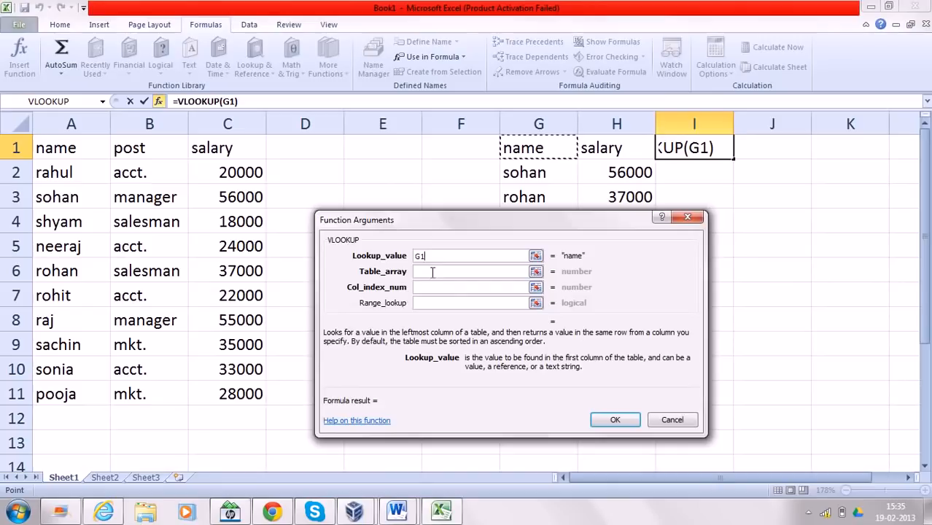
type("table")
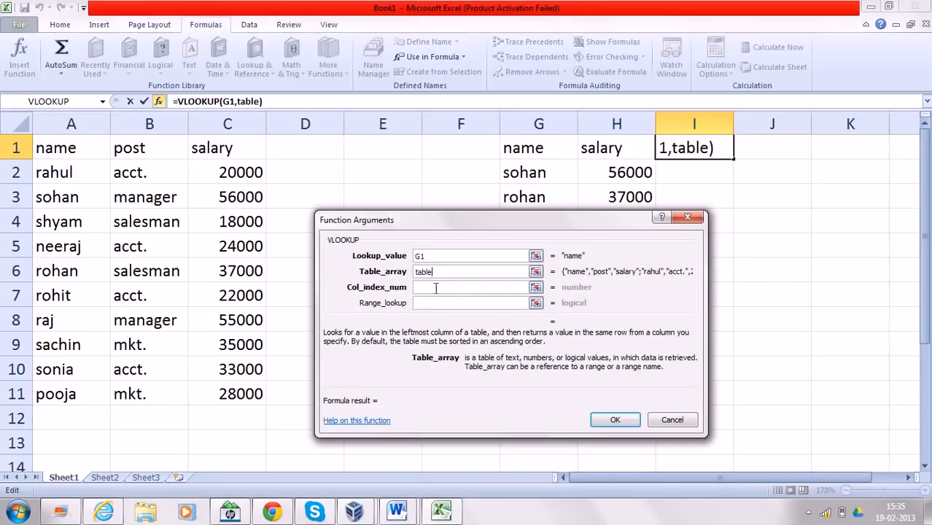
left_click(436, 287)
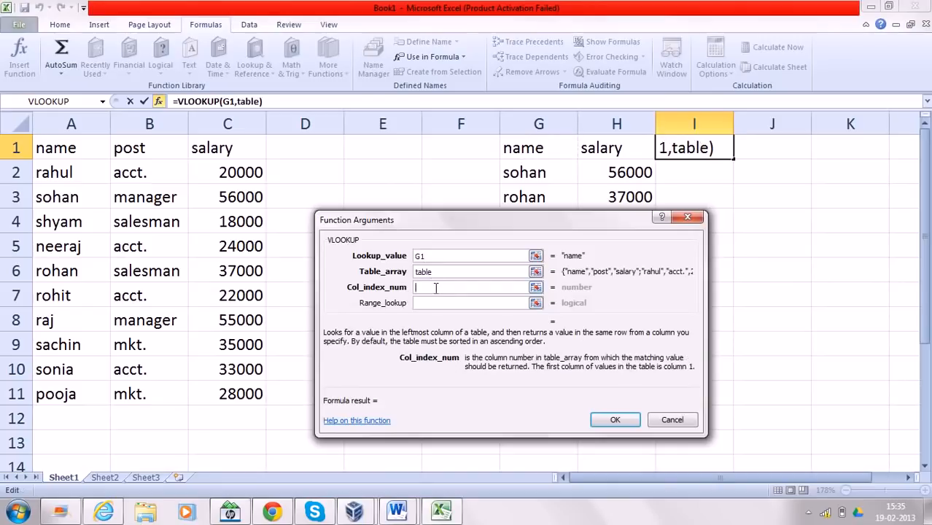
type("2")
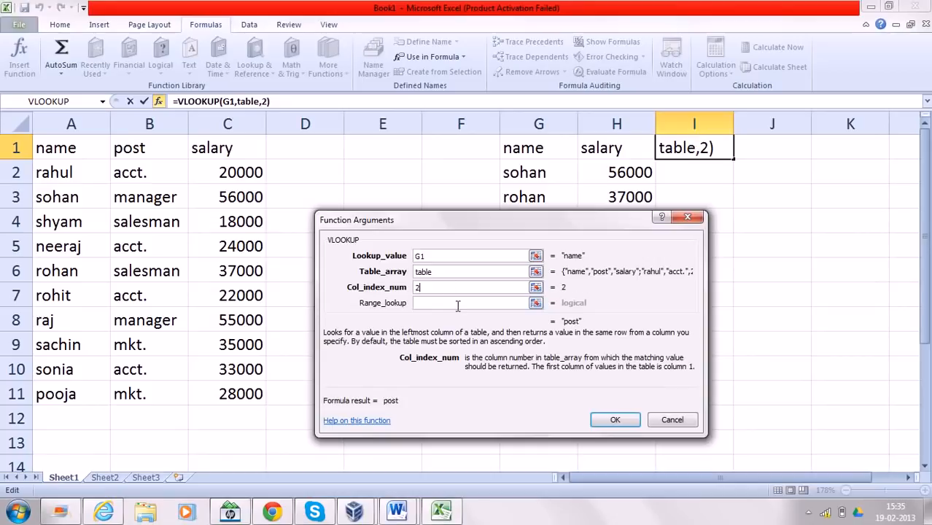
left_click(444, 303)
type("false")
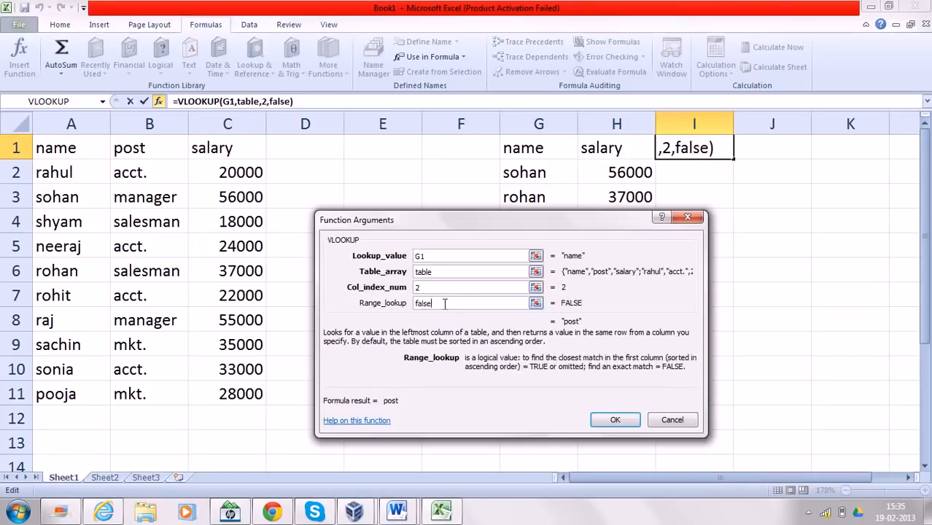
left_click(624, 424)
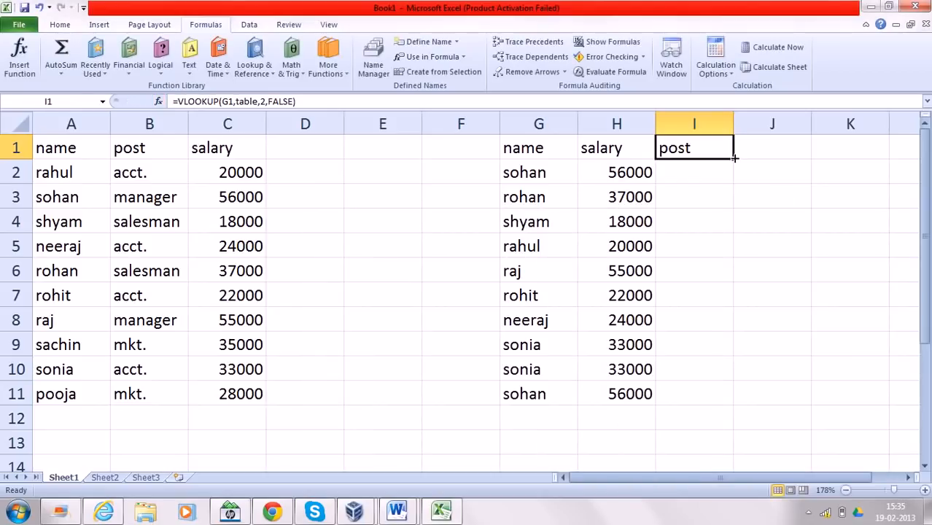
left_click_drag(735, 158, 738, 406)
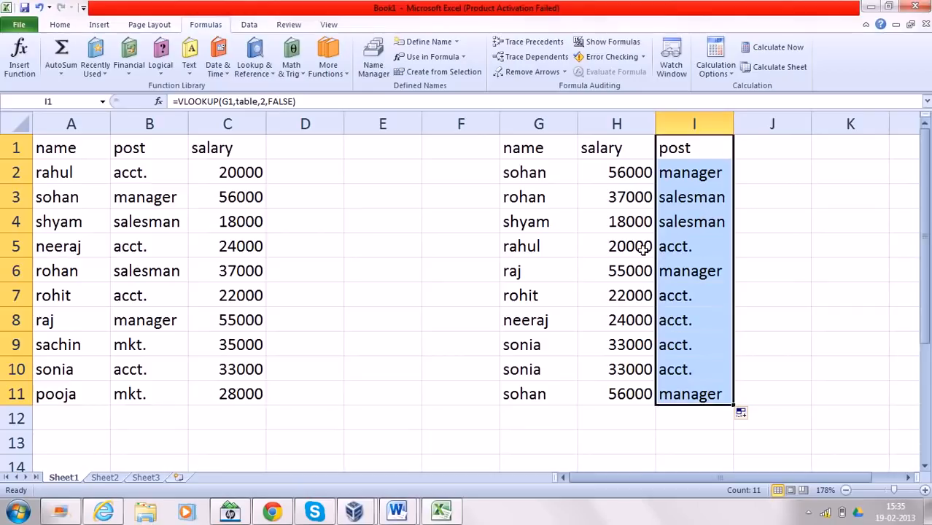
Step: Compare the looked-up posts in I2 and I3 with the source posts in column B
left_click(702, 185)
left_click(691, 193)
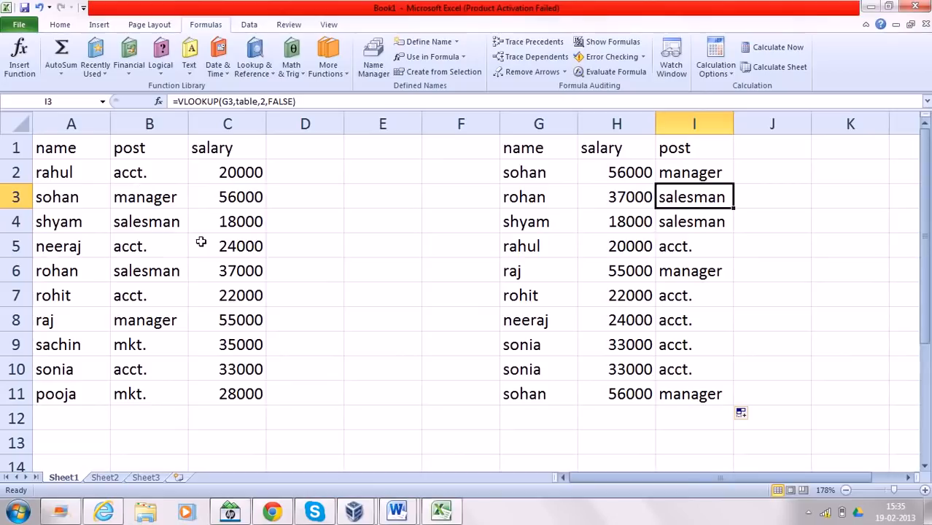
left_click(145, 199)
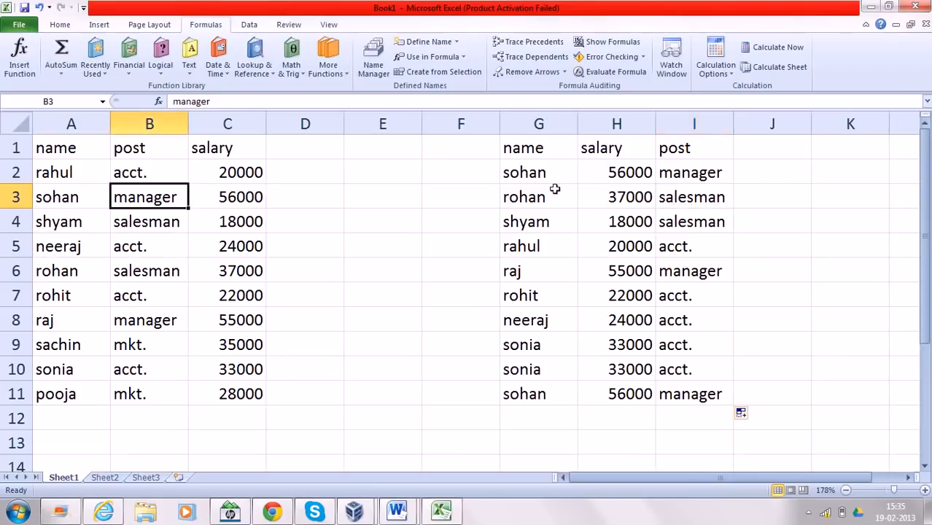
left_click(678, 176)
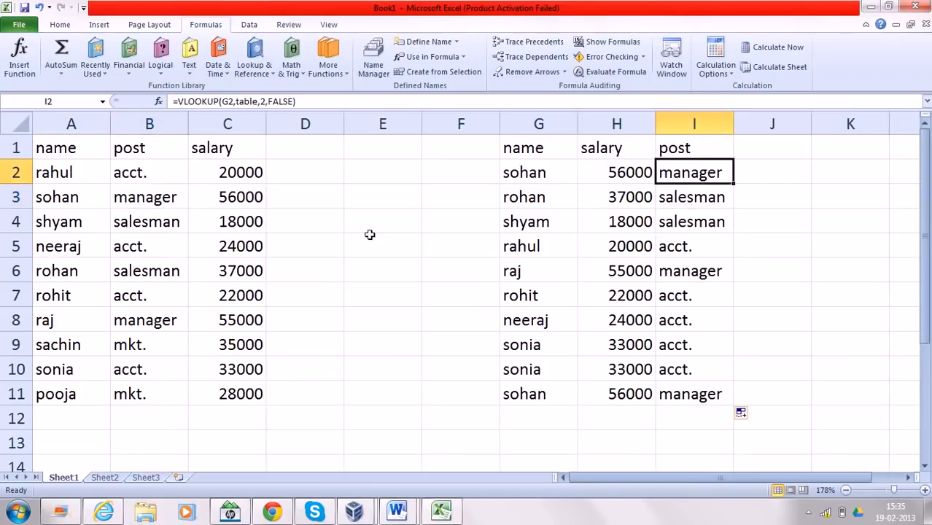
left_click(186, 277)
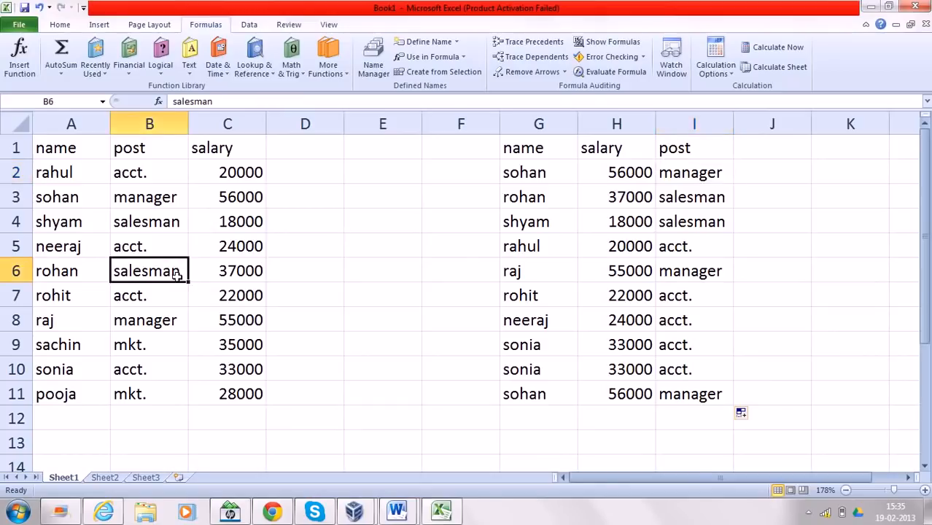
left_click(685, 197)
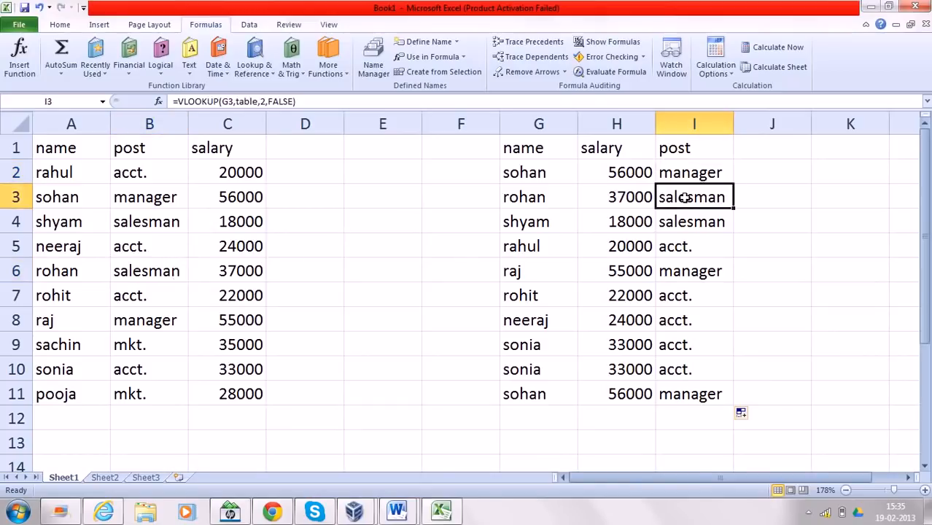
left_click(427, 153)
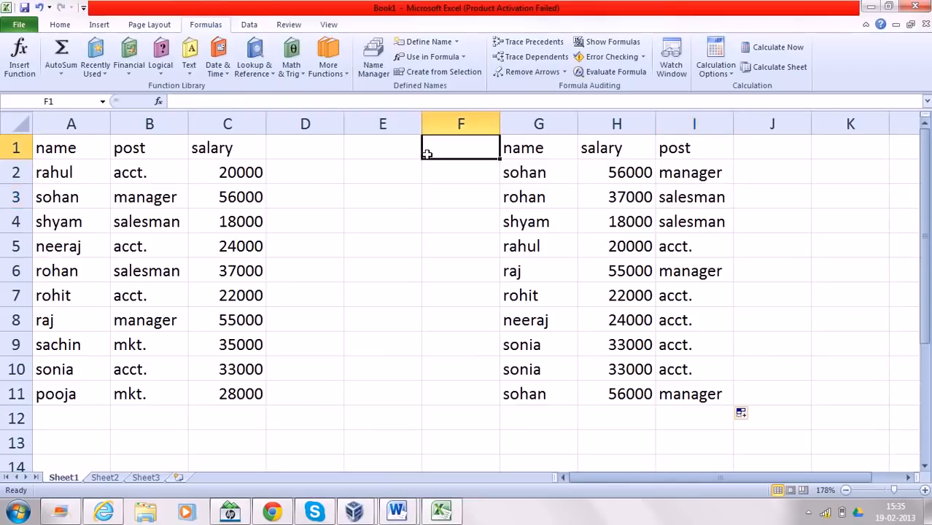
left_click(375, 140)
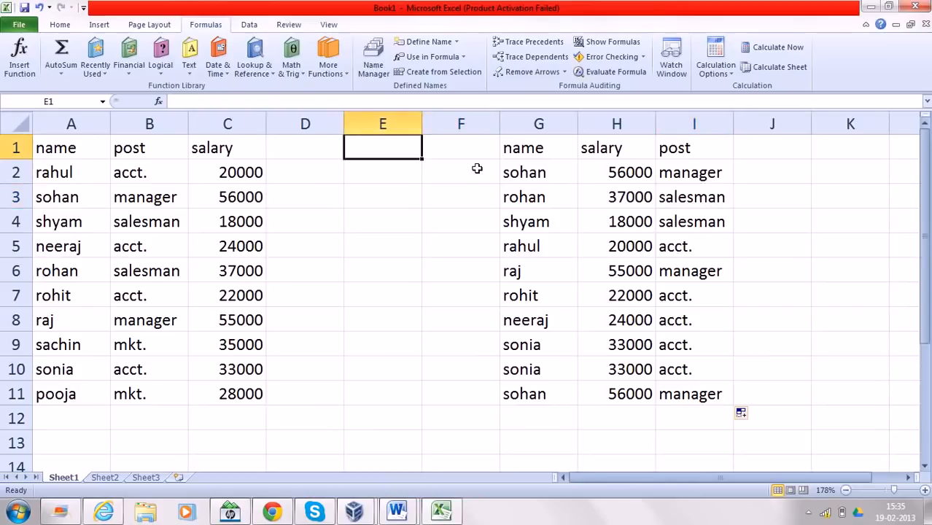
Step: Copy the employee table A1:C11 and paste it transposed at A19 using Paste Special
left_click(102, 143)
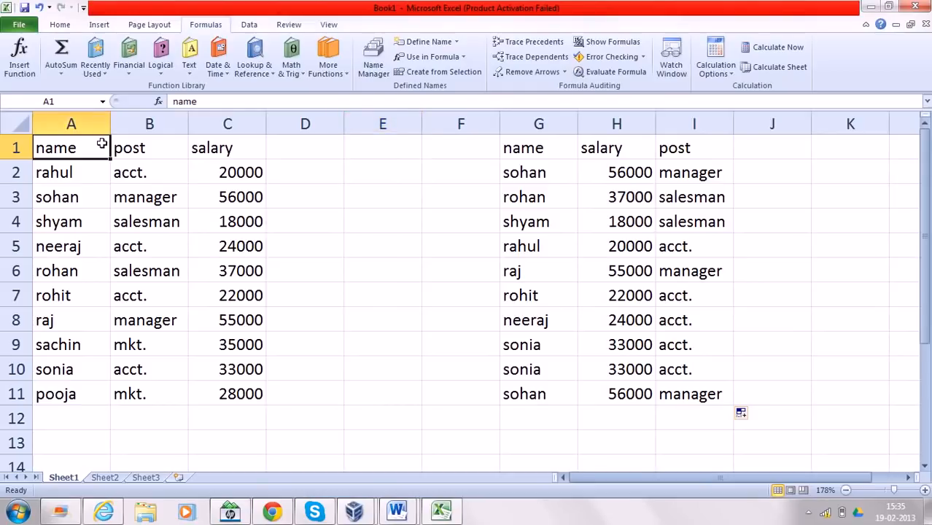
left_click_drag(99, 148, 210, 387)
key("ctrl+c")
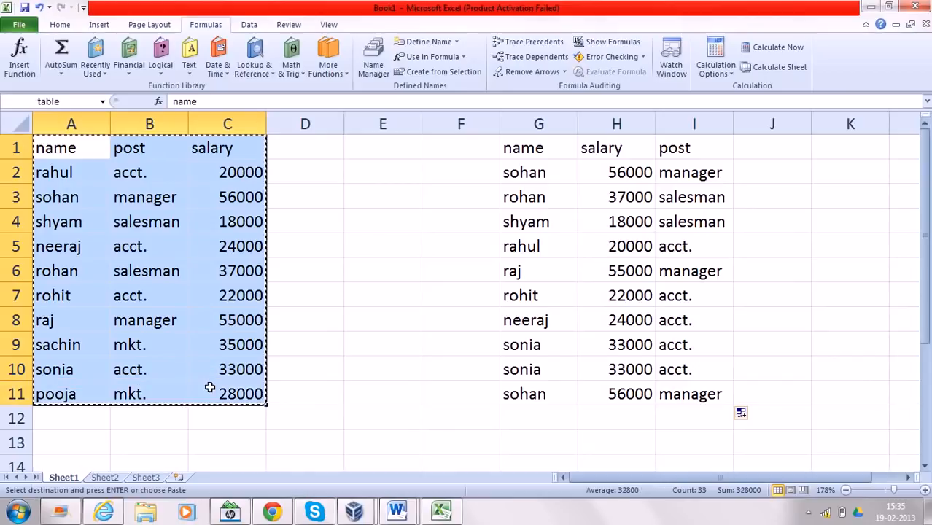
key("Down")
key("Down")
key("Down")
key("Down")
key("Down")
key("Down")
key("Down")
key("Down")
key("Down")
key("Down")
key("Down")
key("Down")
key("Down")
key("Down")
key("Down")
key("Down")
key("Down")
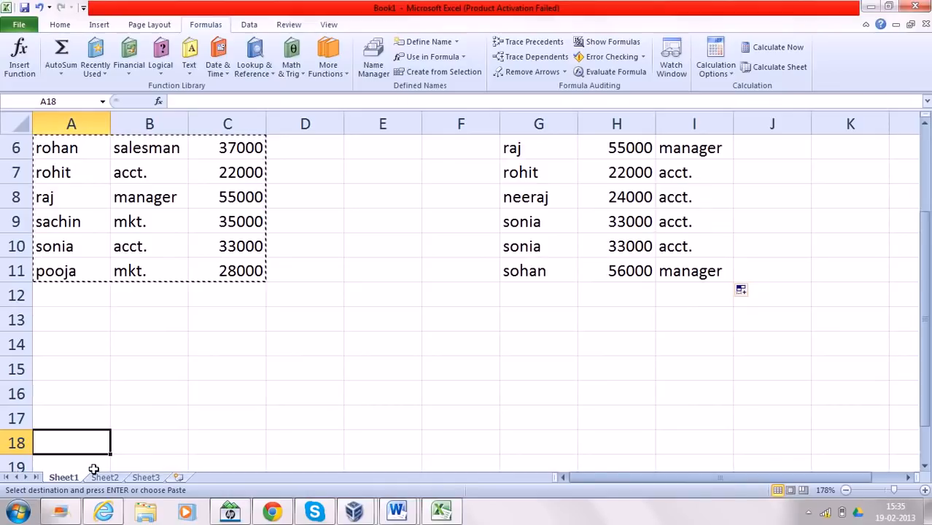
key("Up")
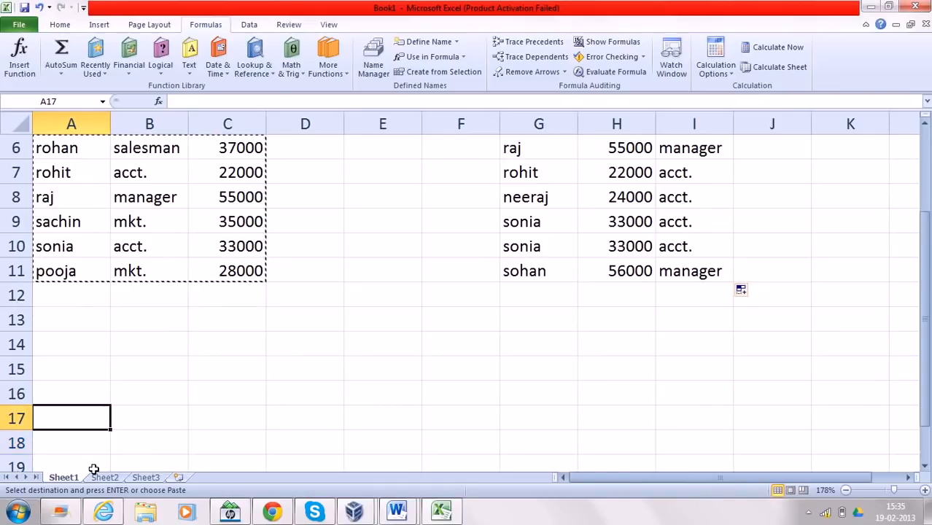
right_click(94, 469)
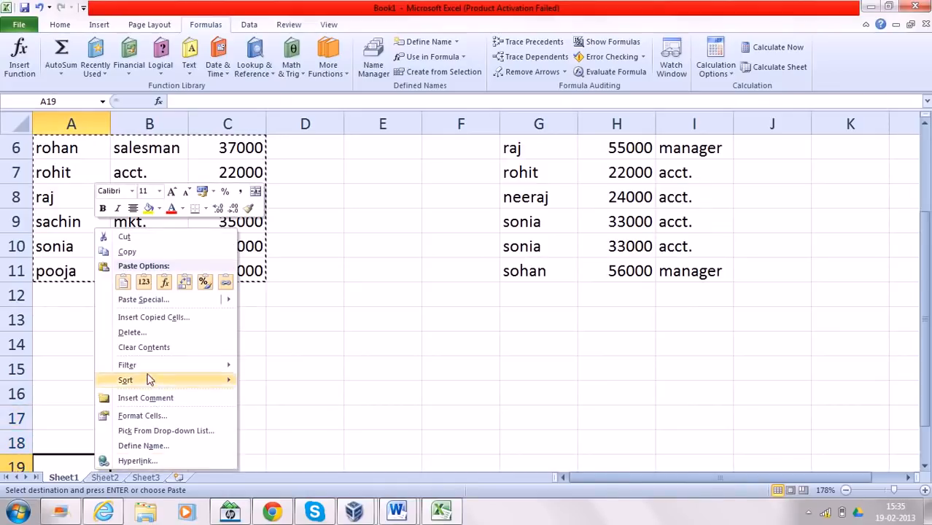
left_click(146, 299)
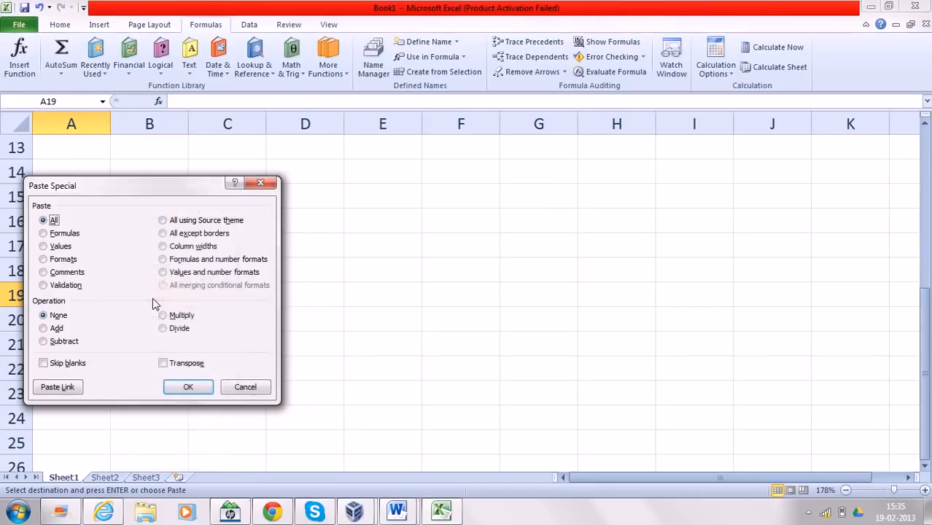
left_click(175, 362)
left_click(175, 387)
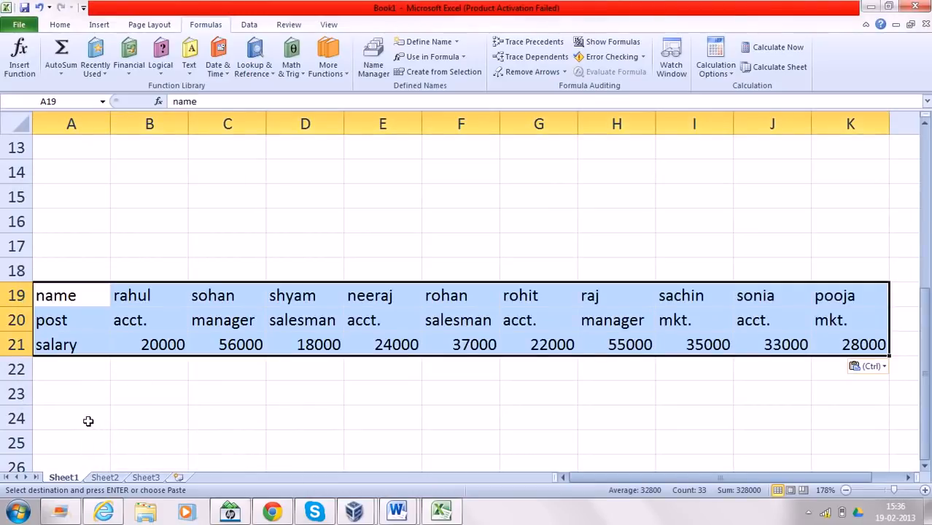
Step: Define the name int for the transposed employee table A19:K21
left_click(89, 421)
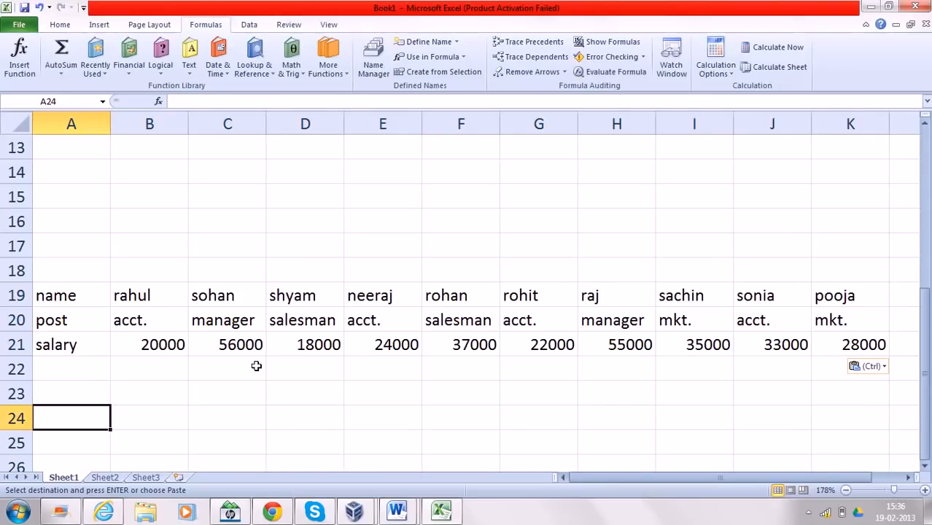
left_click(83, 296)
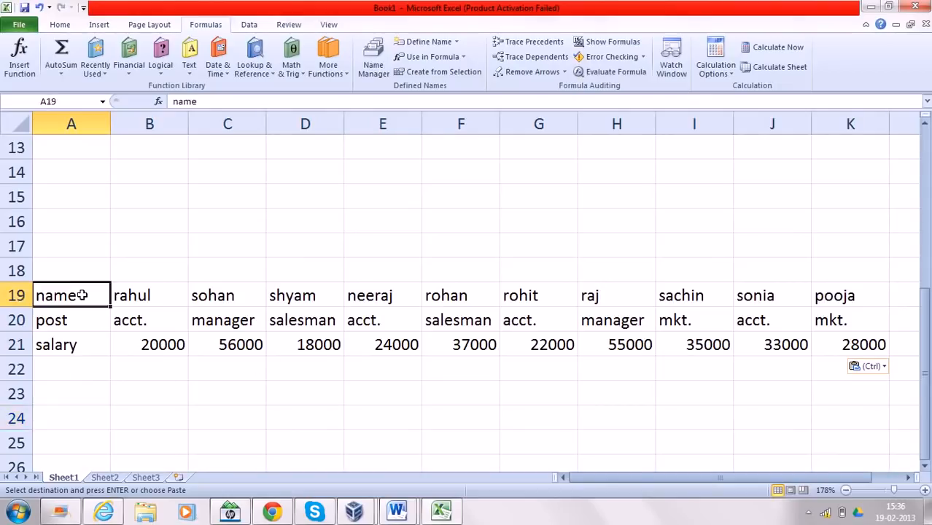
left_click_drag(82, 295, 877, 344)
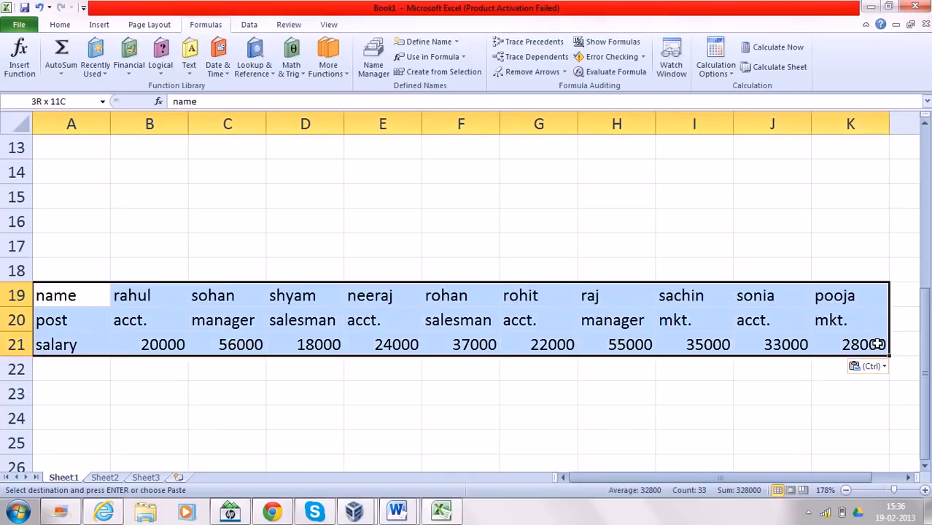
left_click(65, 102)
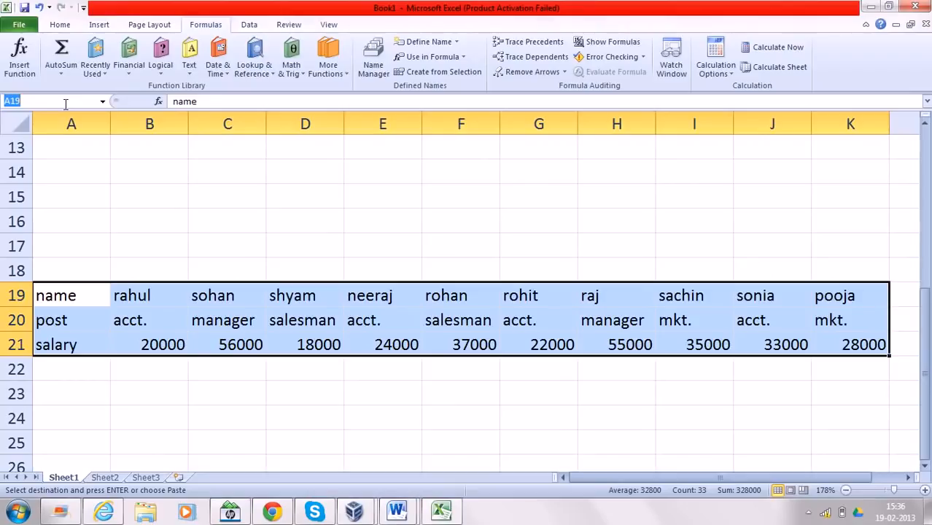
type("int")
key("Return")
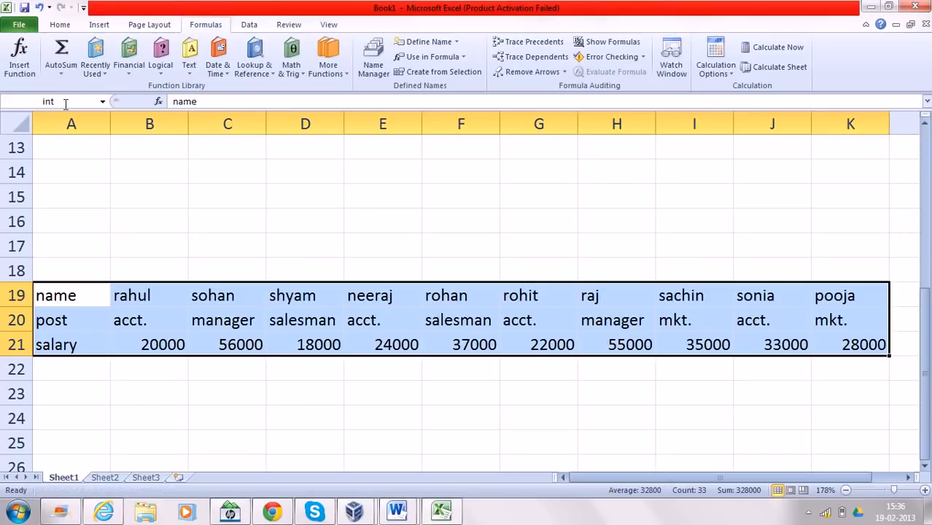
Step: Define the name snp for the transposed table's name row, A19:K19
left_click(70, 296)
left_click_drag(70, 296, 822, 298)
left_click(64, 104)
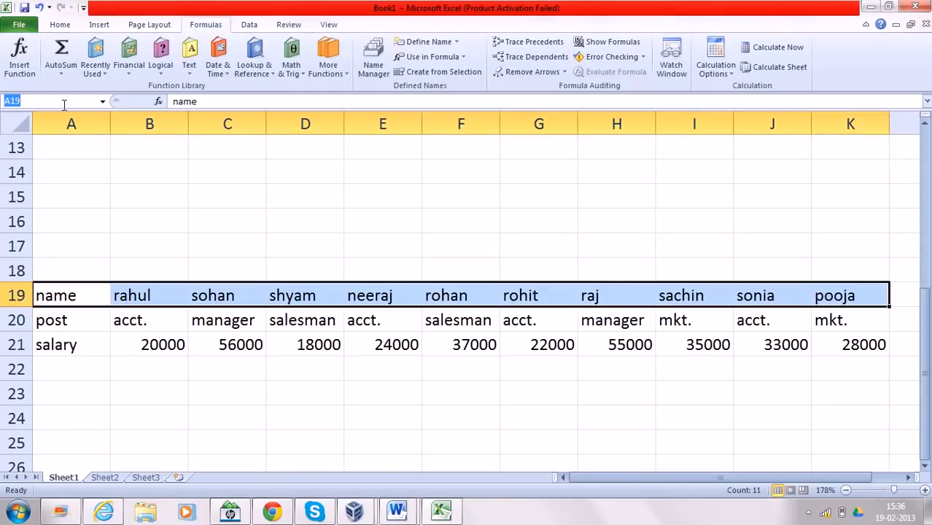
type("s")
key("Return")
Step: Add data validation to cell A24 that allows a list with the source =snp
left_click(78, 422)
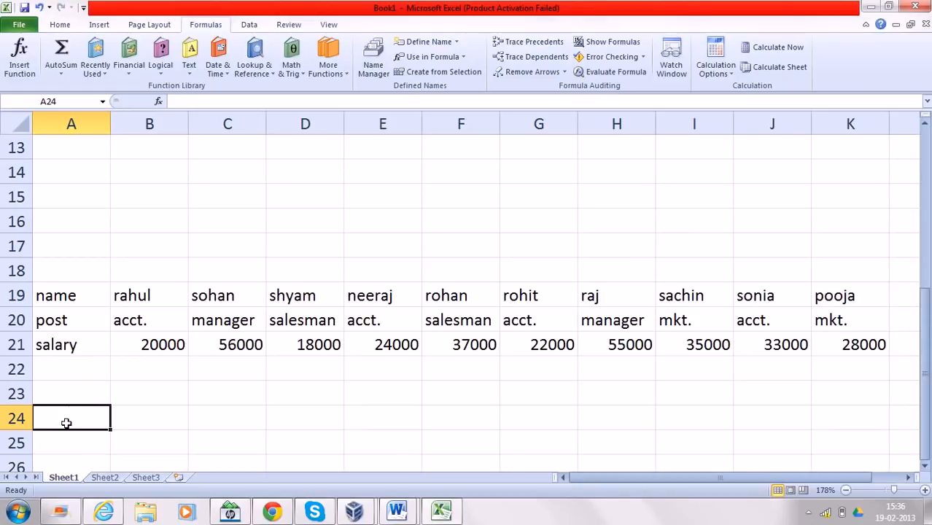
left_click(248, 25)
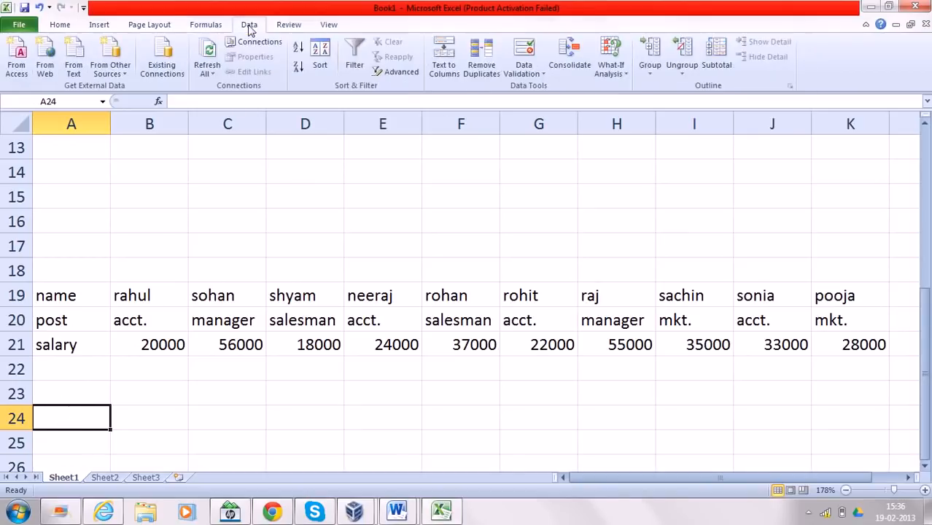
left_click(531, 67)
left_click(530, 87)
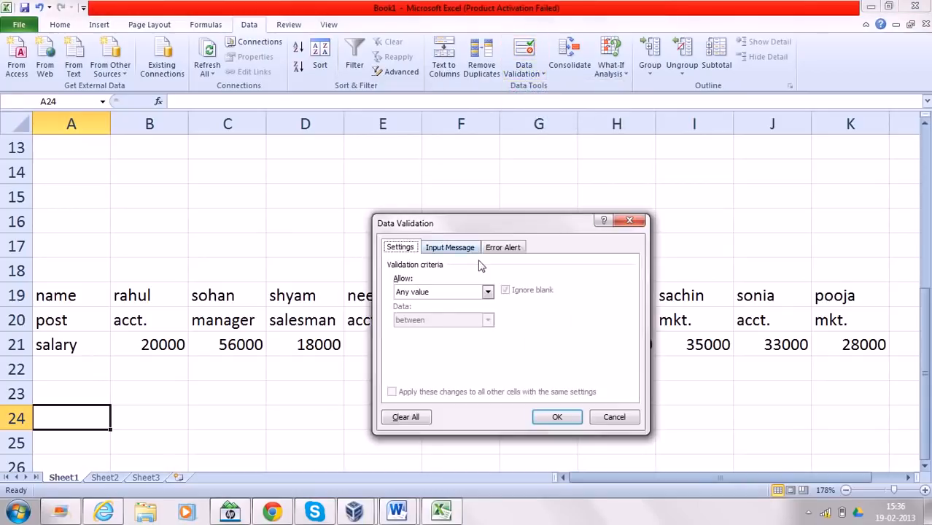
left_click(487, 292)
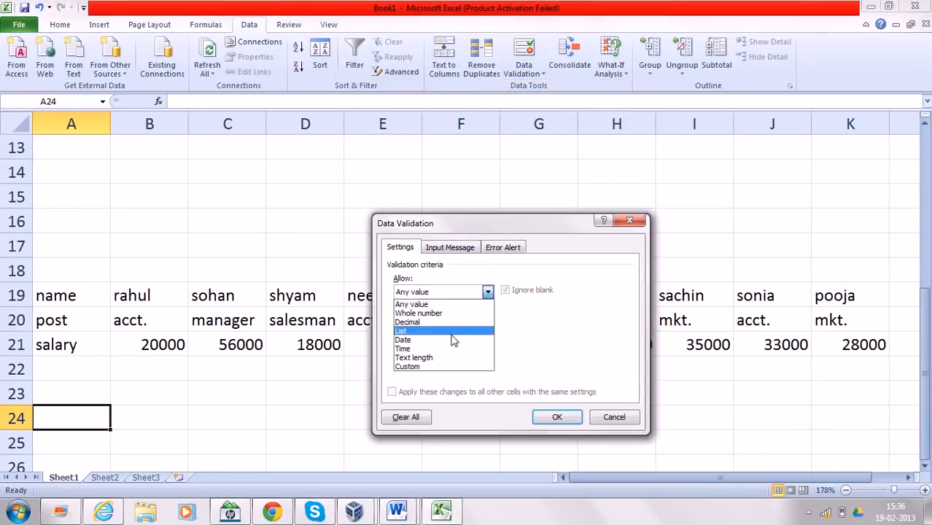
left_click(400, 331)
left_click(413, 348)
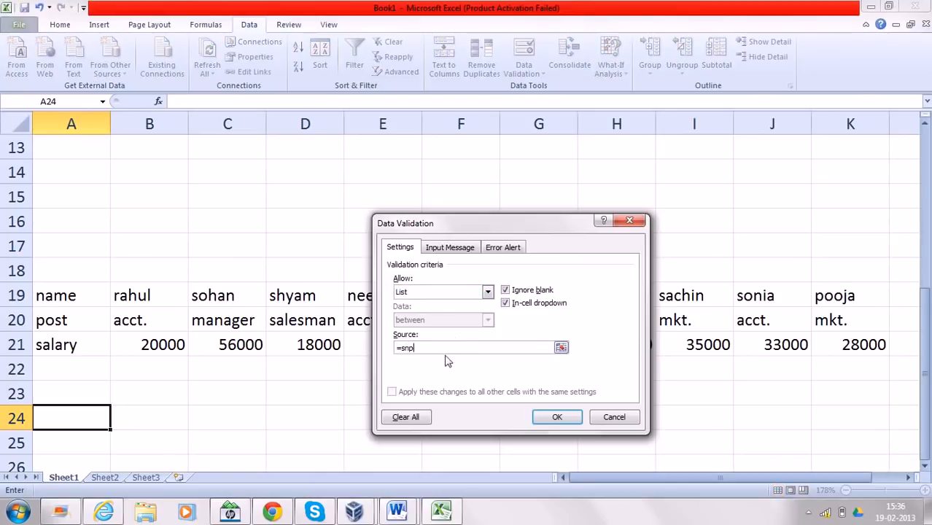
left_click(557, 416)
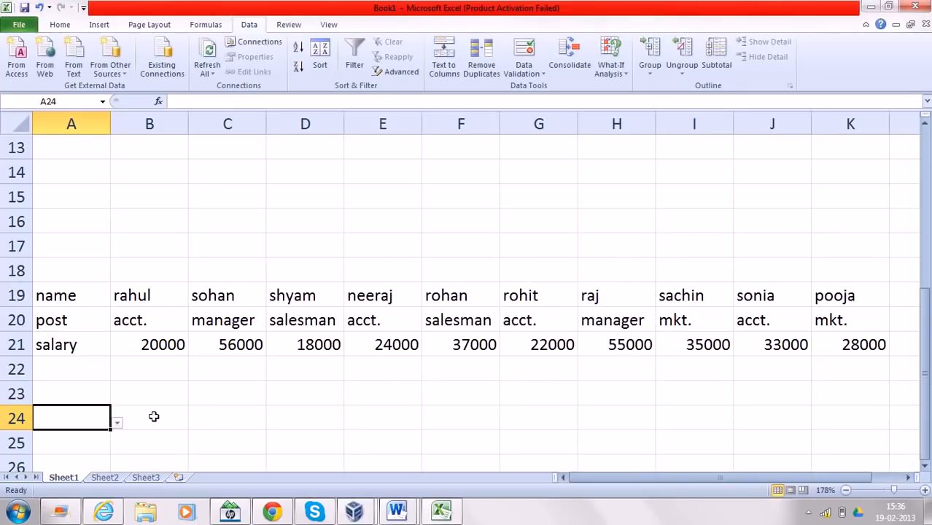
Step: Choose "name" from the dropdown in A24 and fill the cell across to K24
left_click(117, 422)
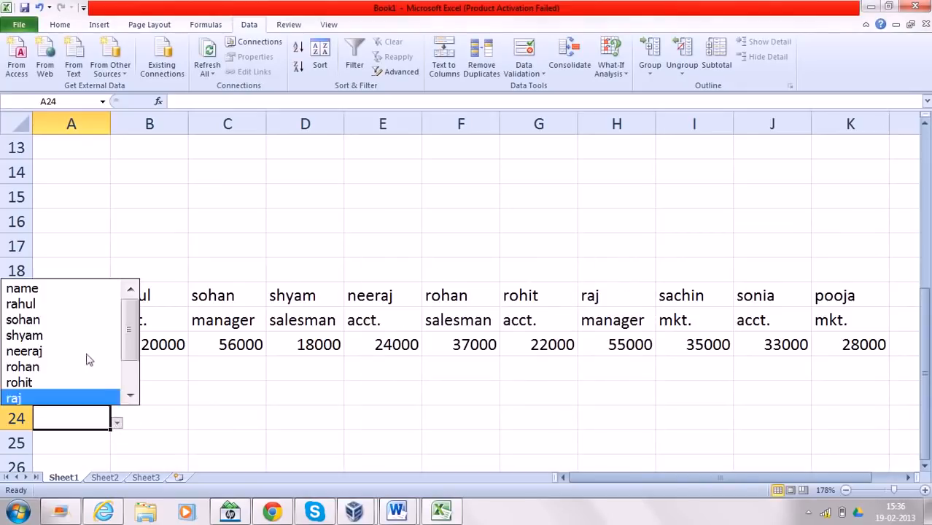
left_click(73, 288)
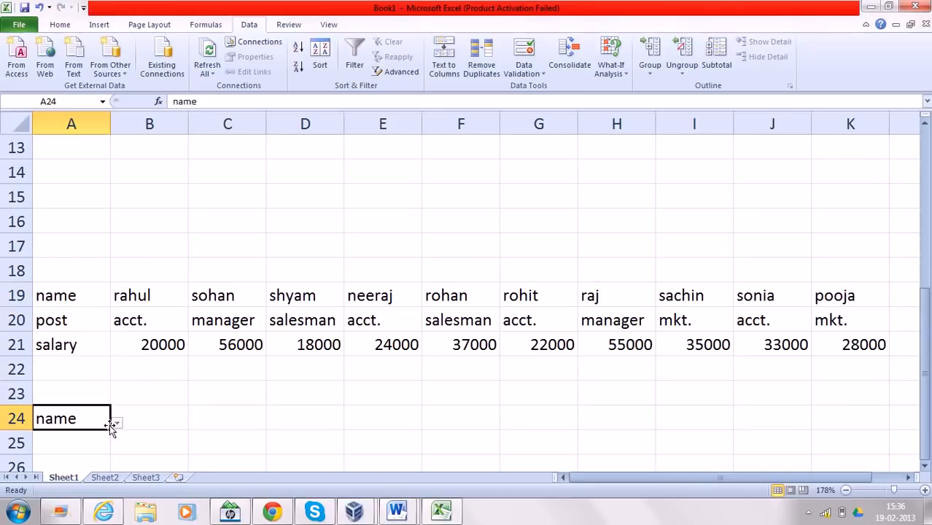
left_click_drag(109, 431, 859, 378)
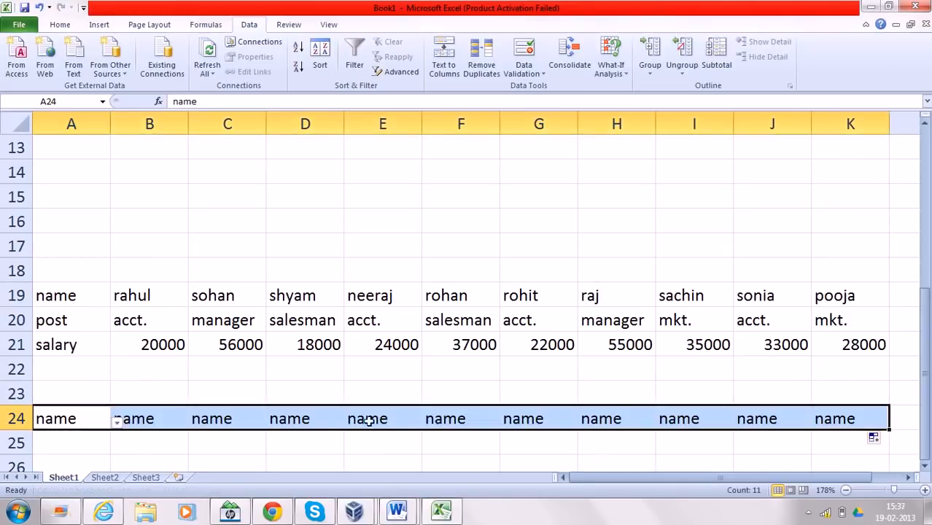
Step: Use the dropdowns in B24, C24, D24 and E24 to choose the employees listed in B19, H19, C19 and E19 respectively
left_click(164, 421)
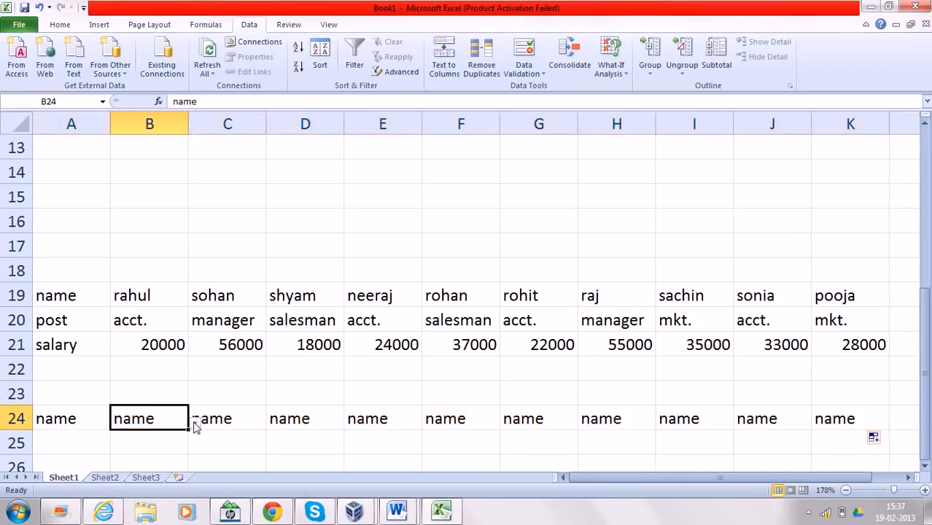
left_click(194, 422)
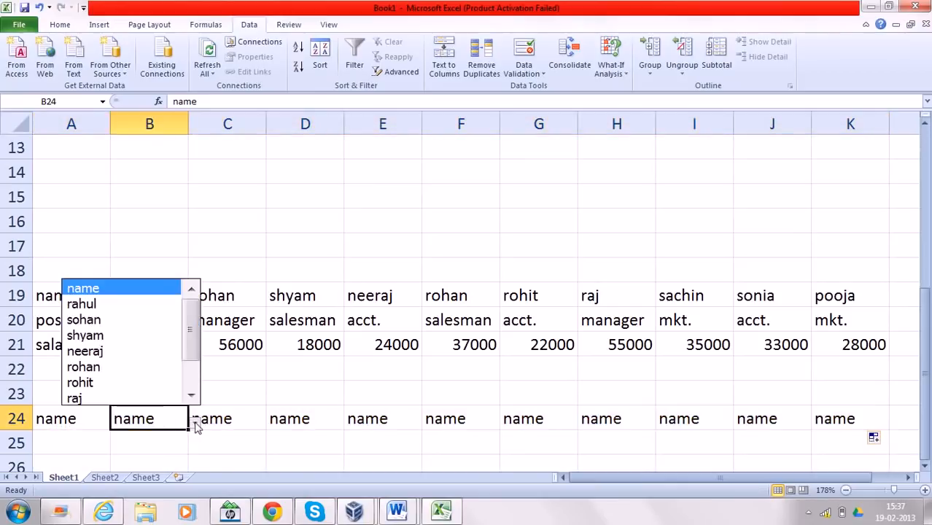
left_click(145, 304)
left_click(222, 422)
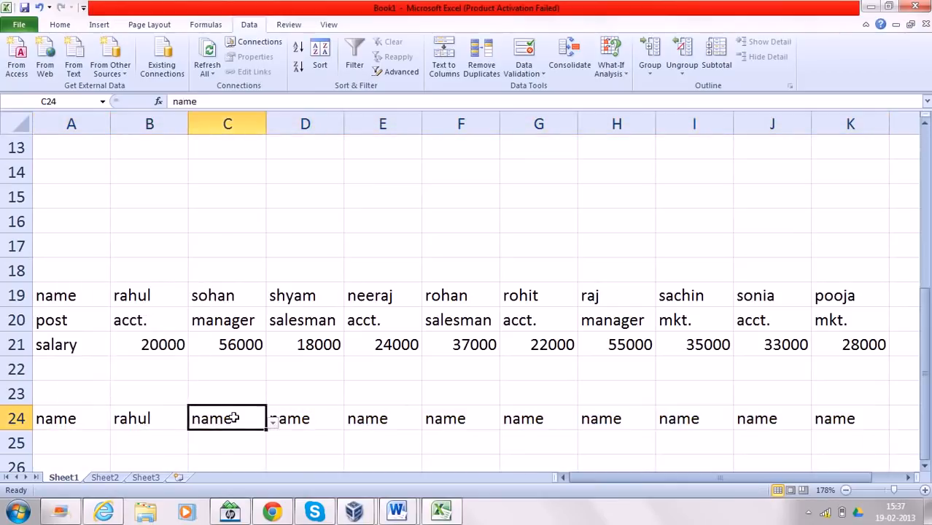
left_click(274, 423)
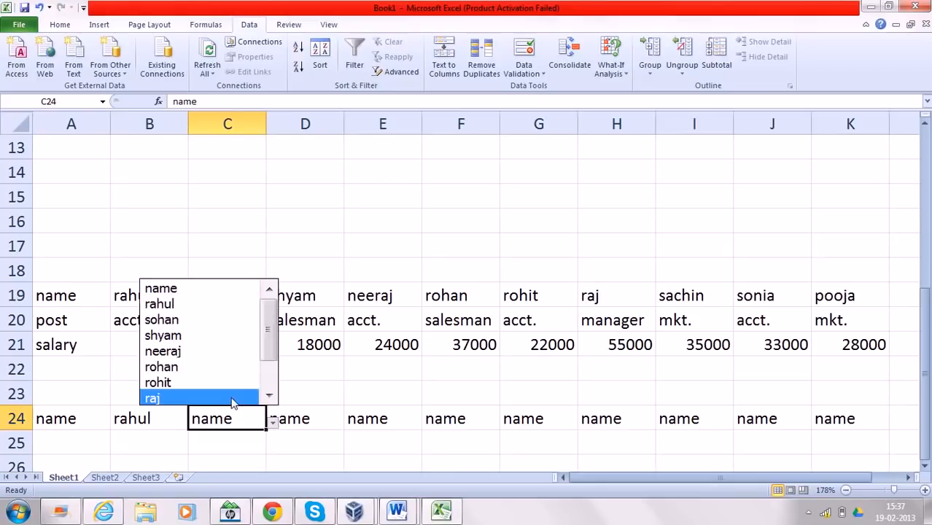
left_click(234, 398)
left_click(306, 415)
left_click(352, 429)
left_click(299, 321)
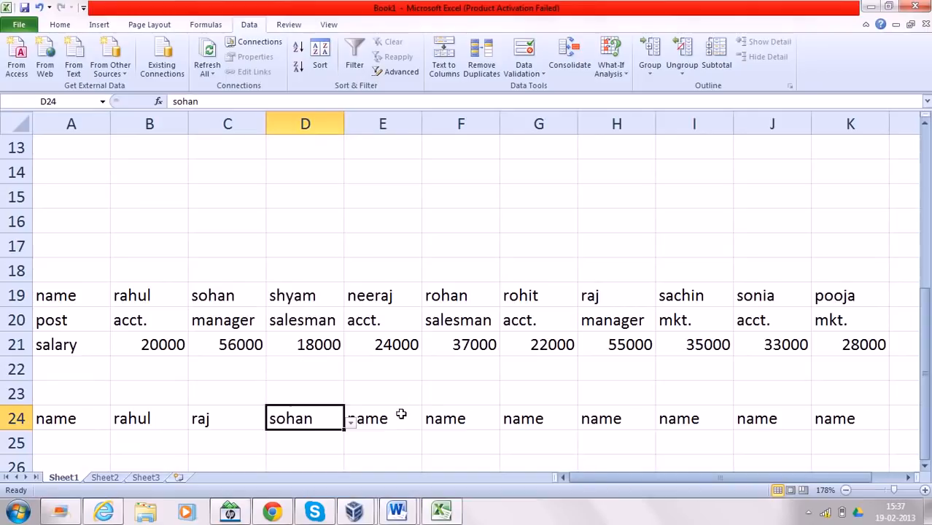
left_click(365, 417)
left_click(427, 423)
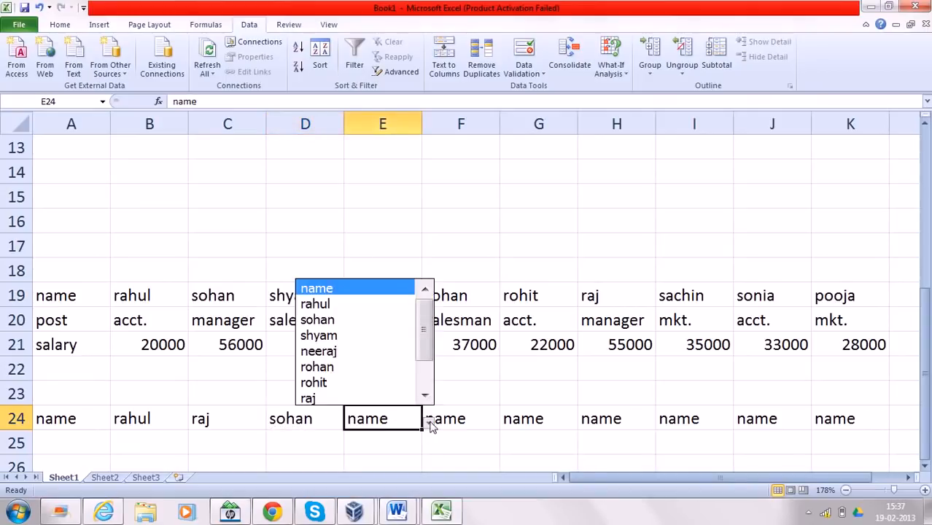
left_click(381, 354)
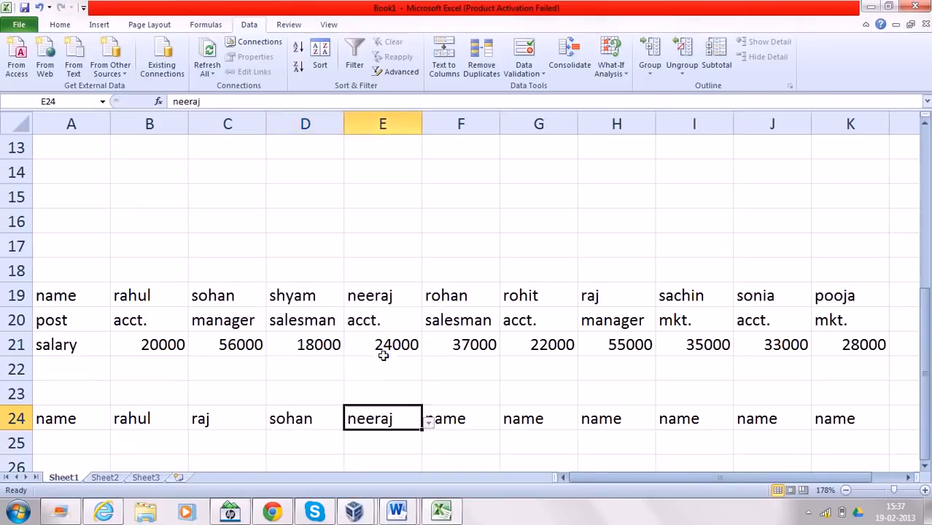
Step: Insert the HLOOKUP function from the Lookup & Reference category into cell A25
left_click(90, 434)
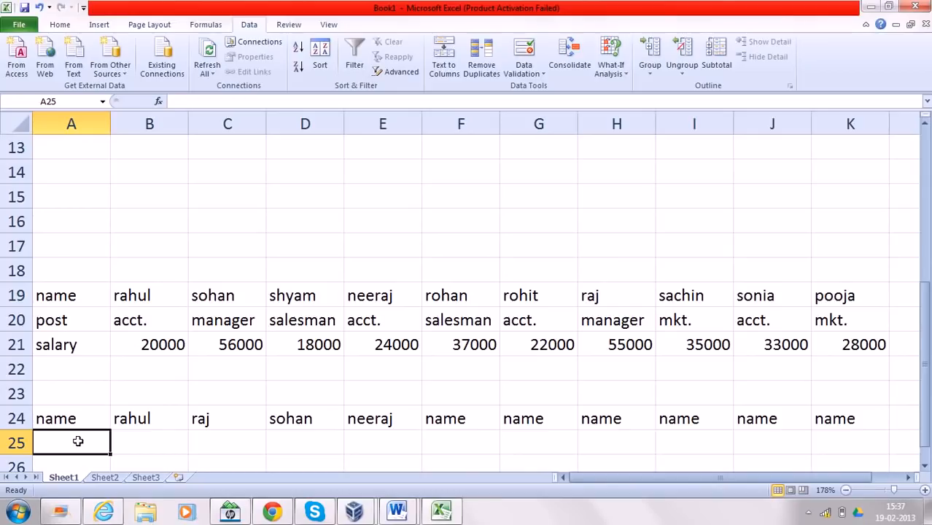
left_click(221, 29)
left_click(250, 72)
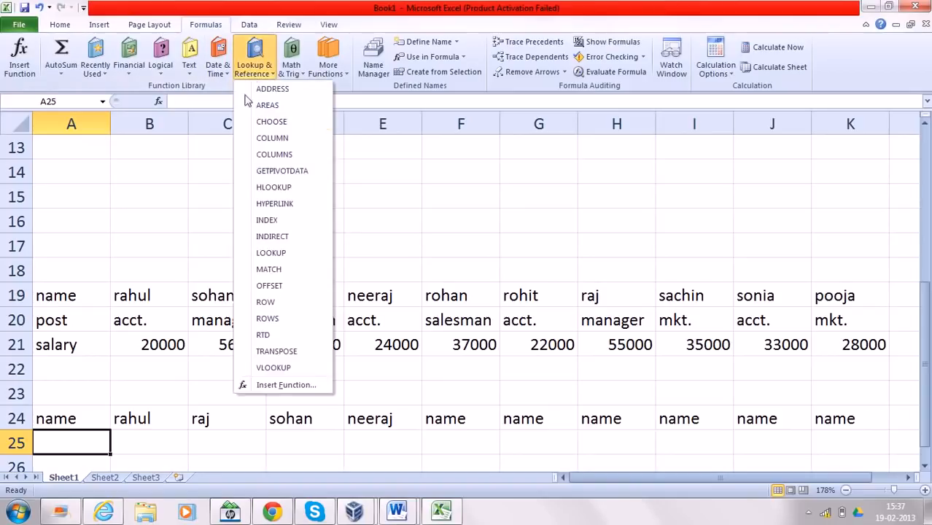
left_click(274, 187)
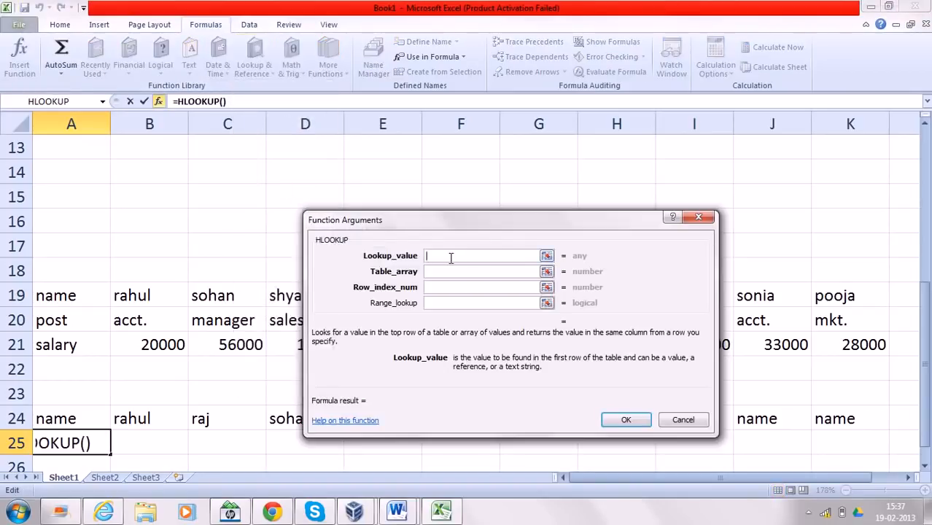
Step: Complete the HLOOKUP with lookup value A24, table array int, row index 3 and range lookup false, and fill it from A25 across to K25
left_click(83, 417)
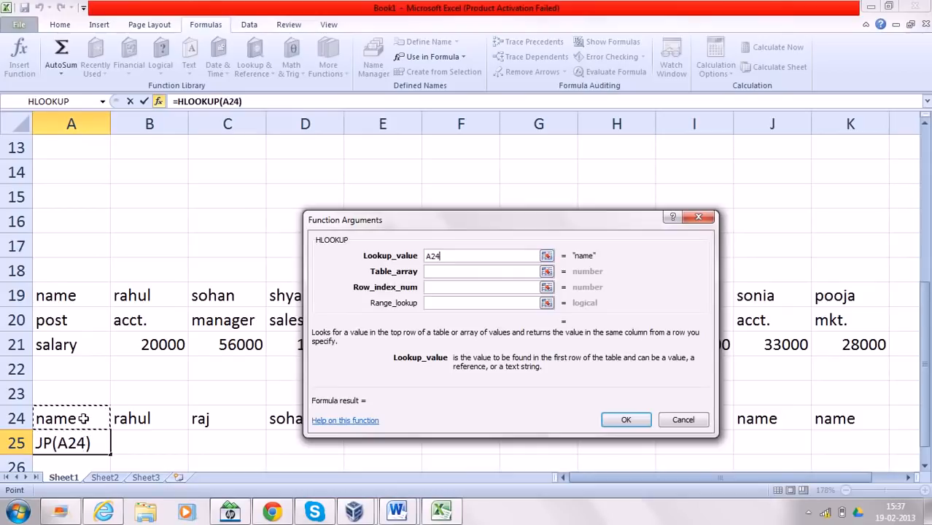
left_click(443, 269)
type("int")
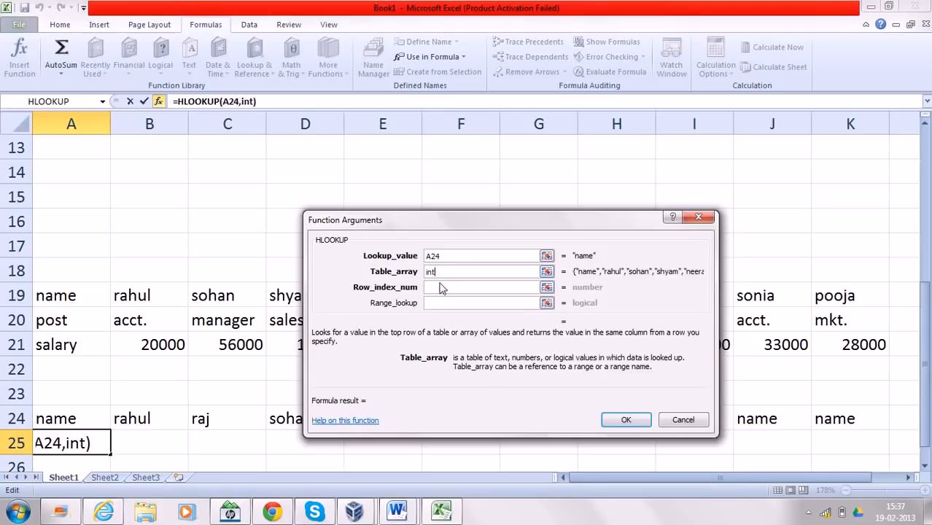
left_click(440, 287)
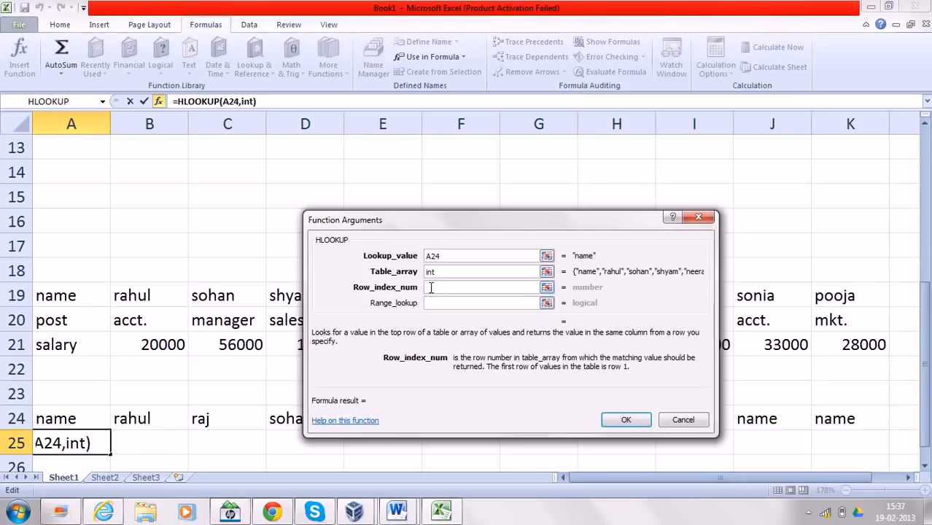
type("3")
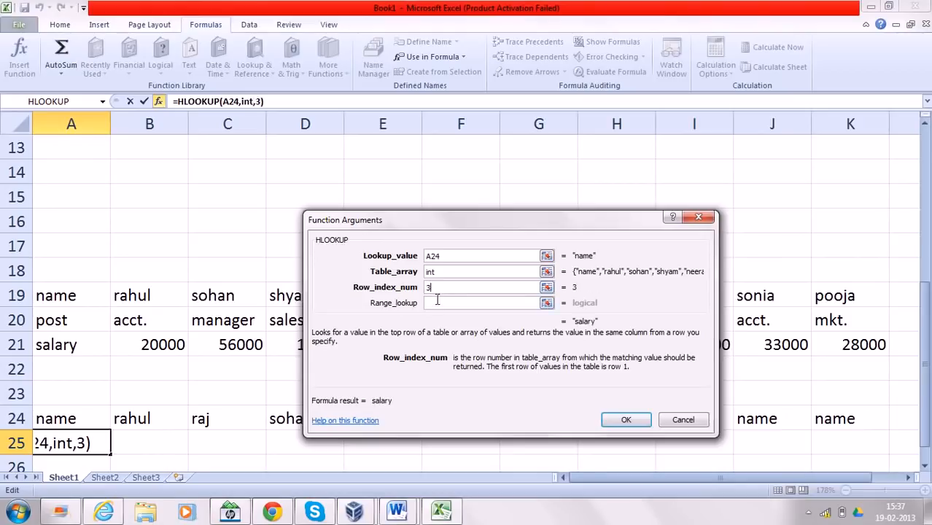
left_click(436, 303)
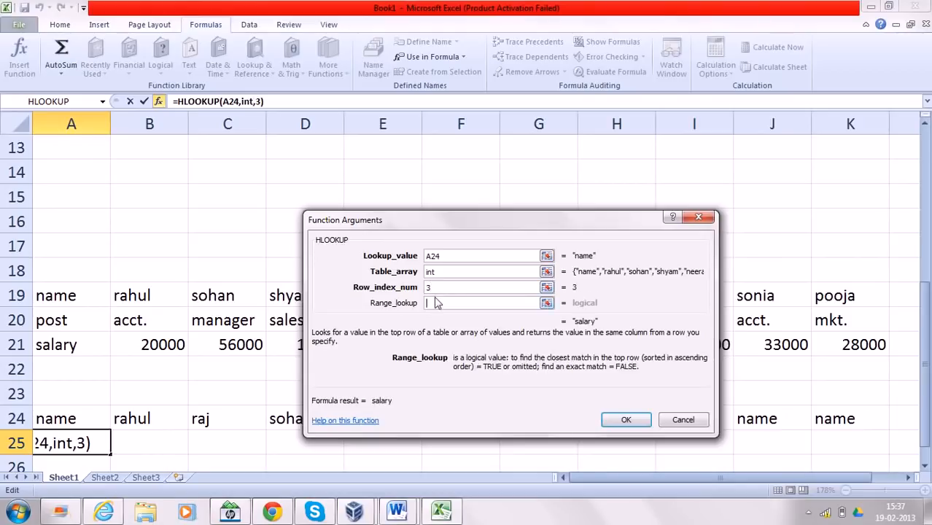
type("false")
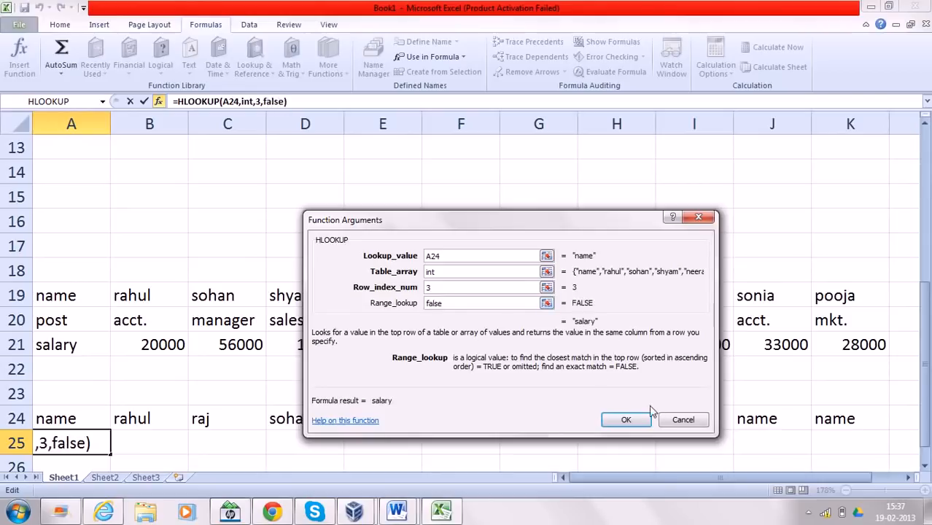
left_click(624, 419)
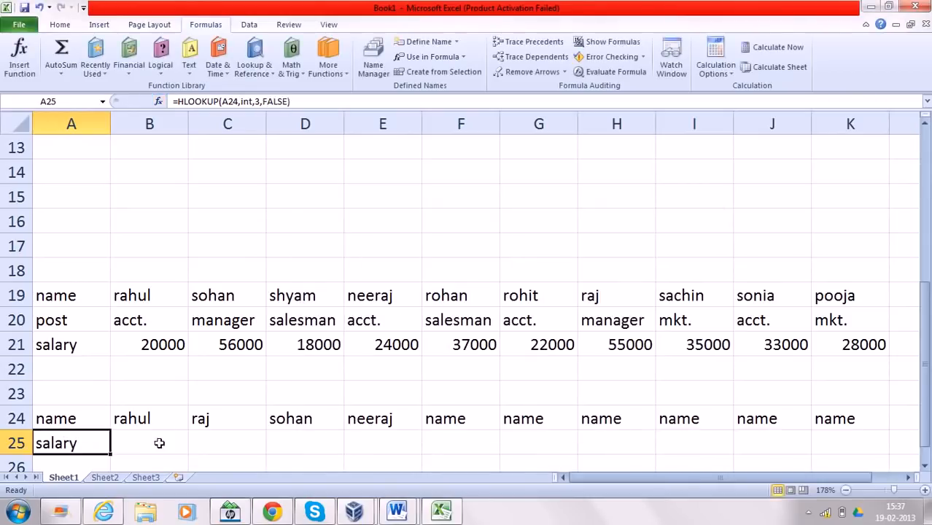
left_click_drag(110, 455, 882, 425)
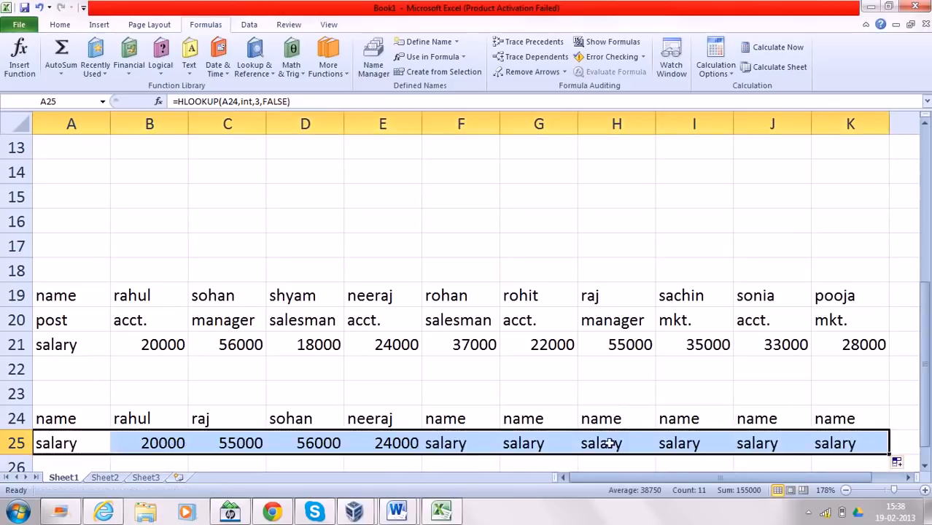
Step: Compare the looked-up salaries in B25 and C25 with the source salaries in B21 and H21, and return to the original tables
left_click(161, 345)
left_click(148, 443)
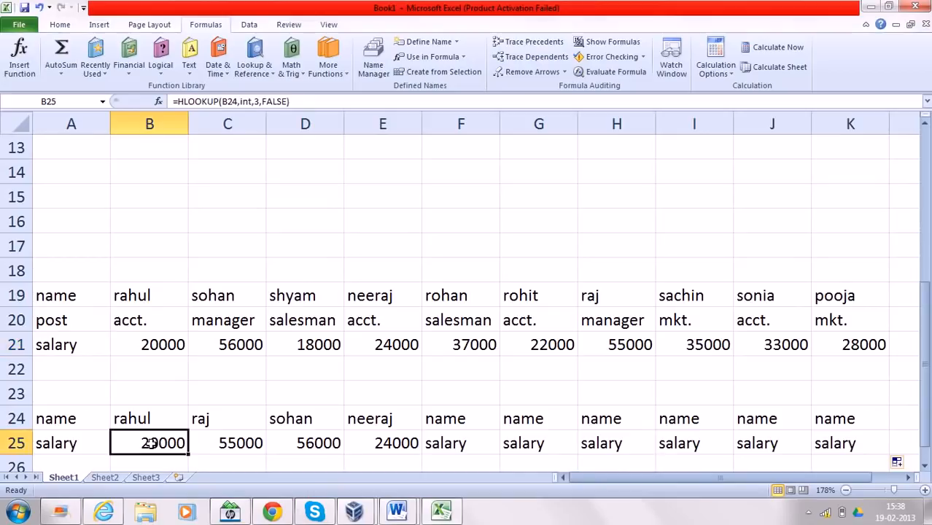
left_click(627, 343)
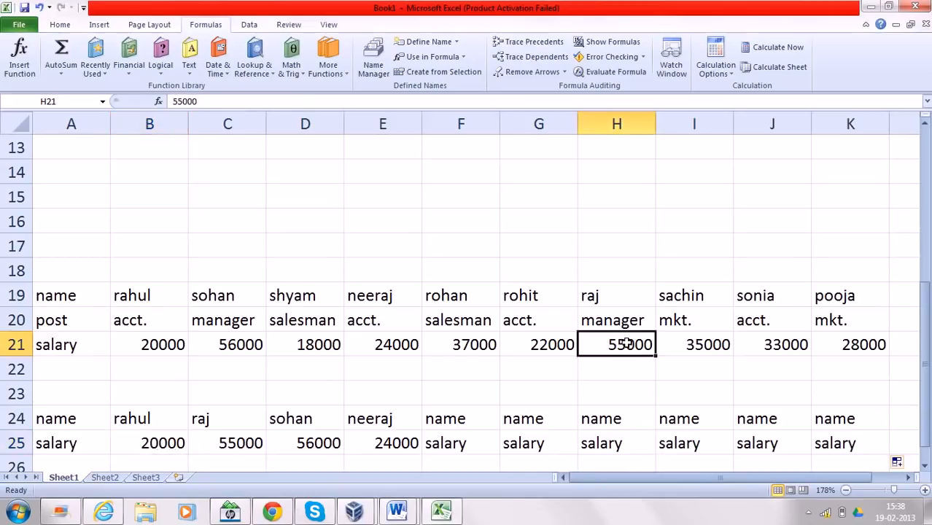
left_click(229, 451)
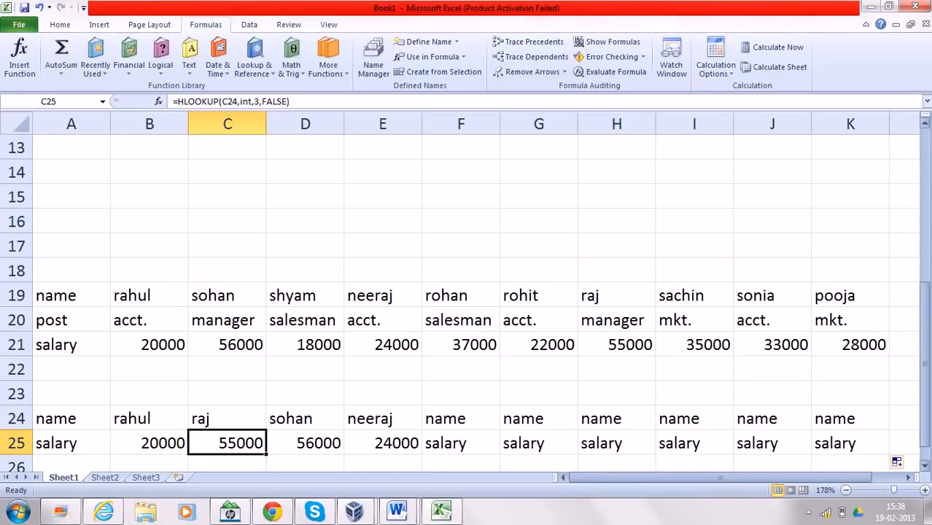
left_click_drag(926, 354, 926, 184)
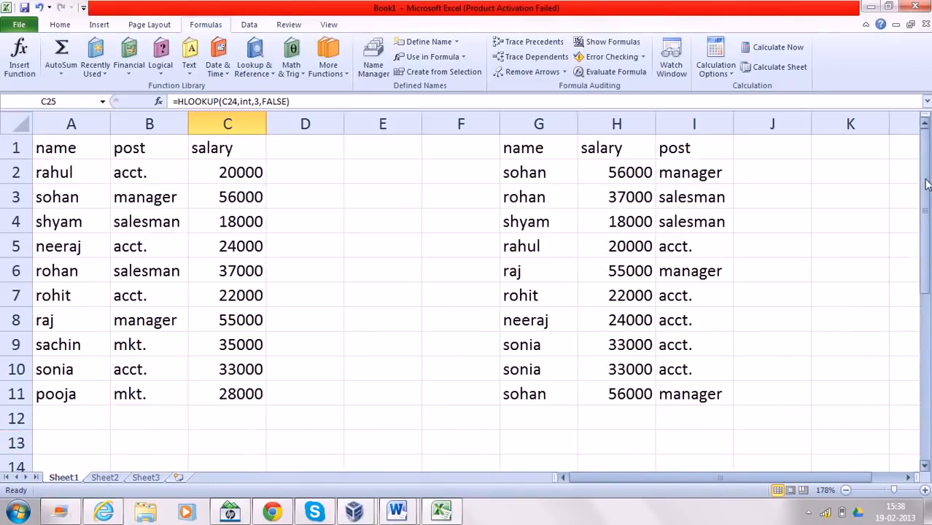